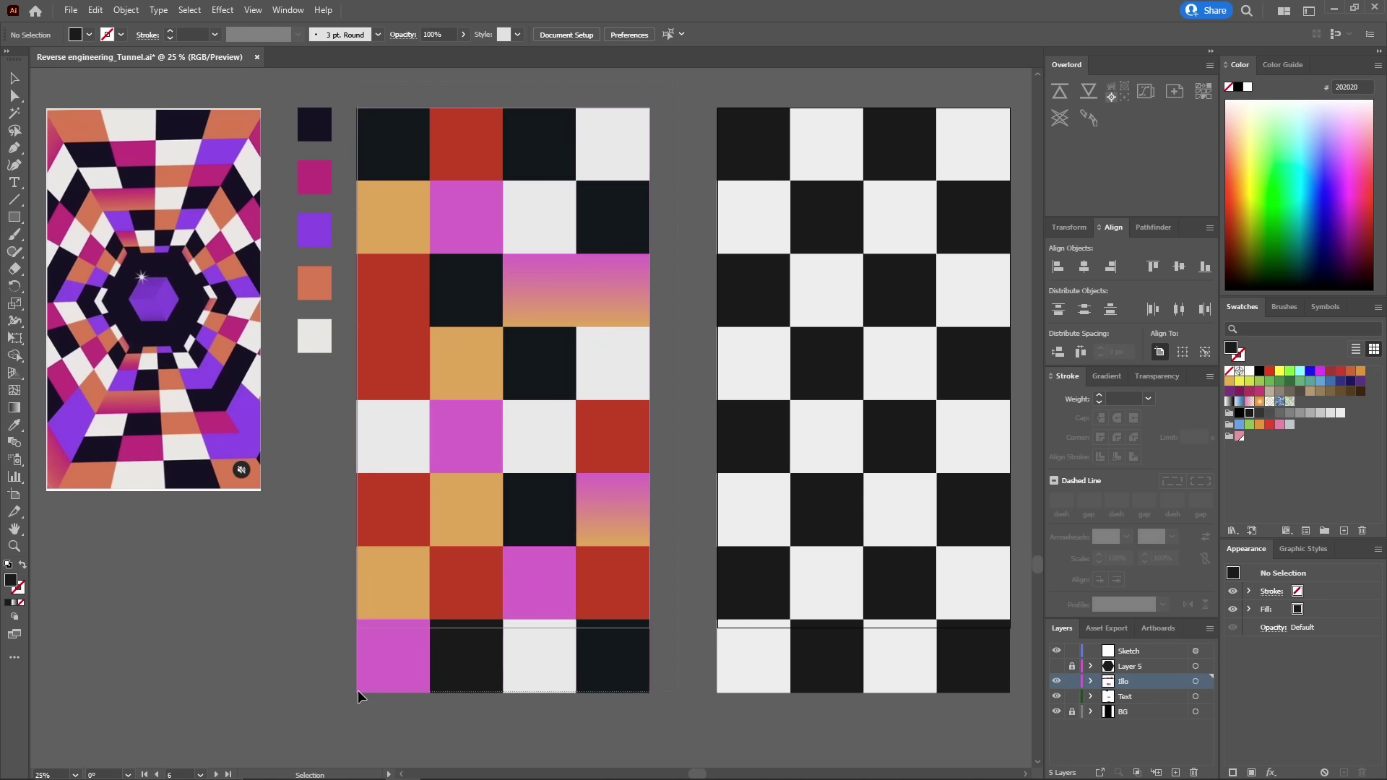
Import the checkerboard, duplicate it, and move Checkerboard 2 down at the 2-second mark.
left_click(1060, 92)
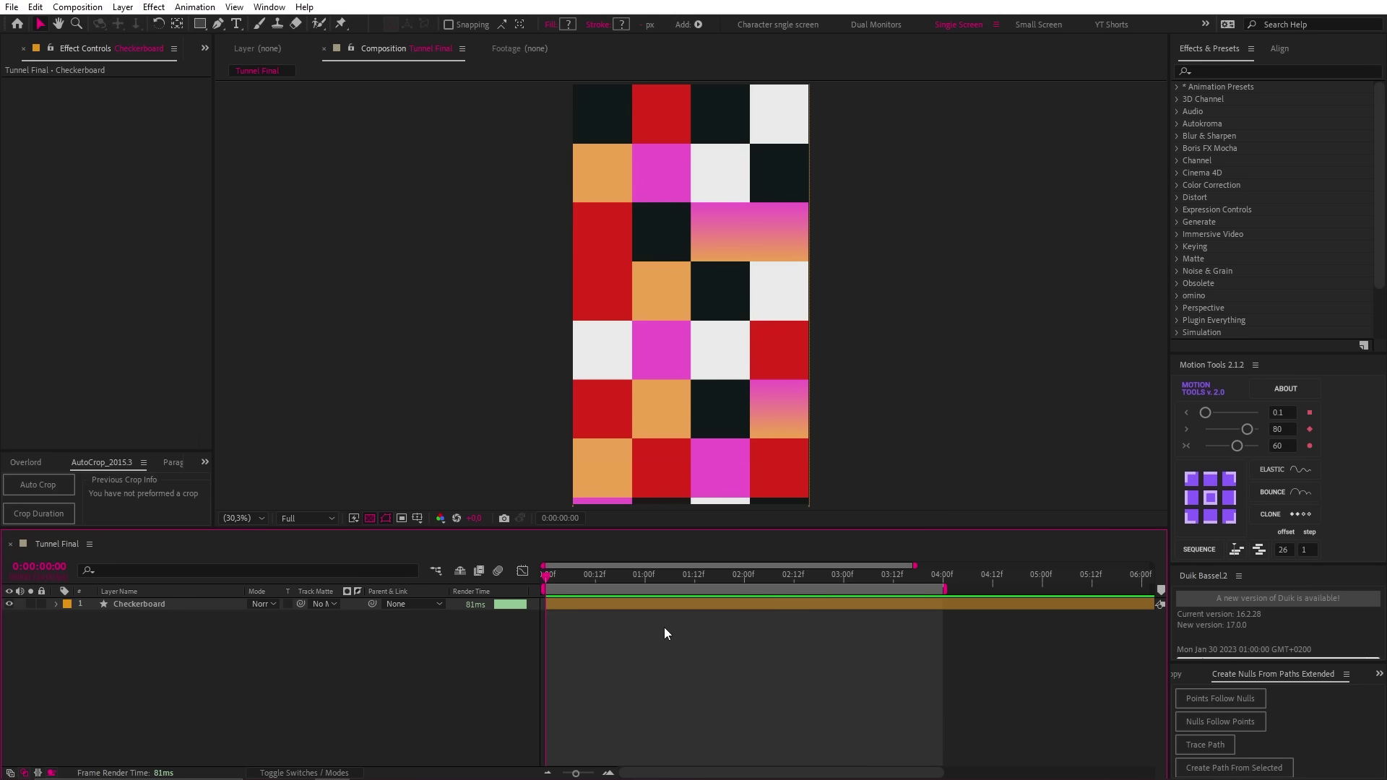
left_click(143, 603)
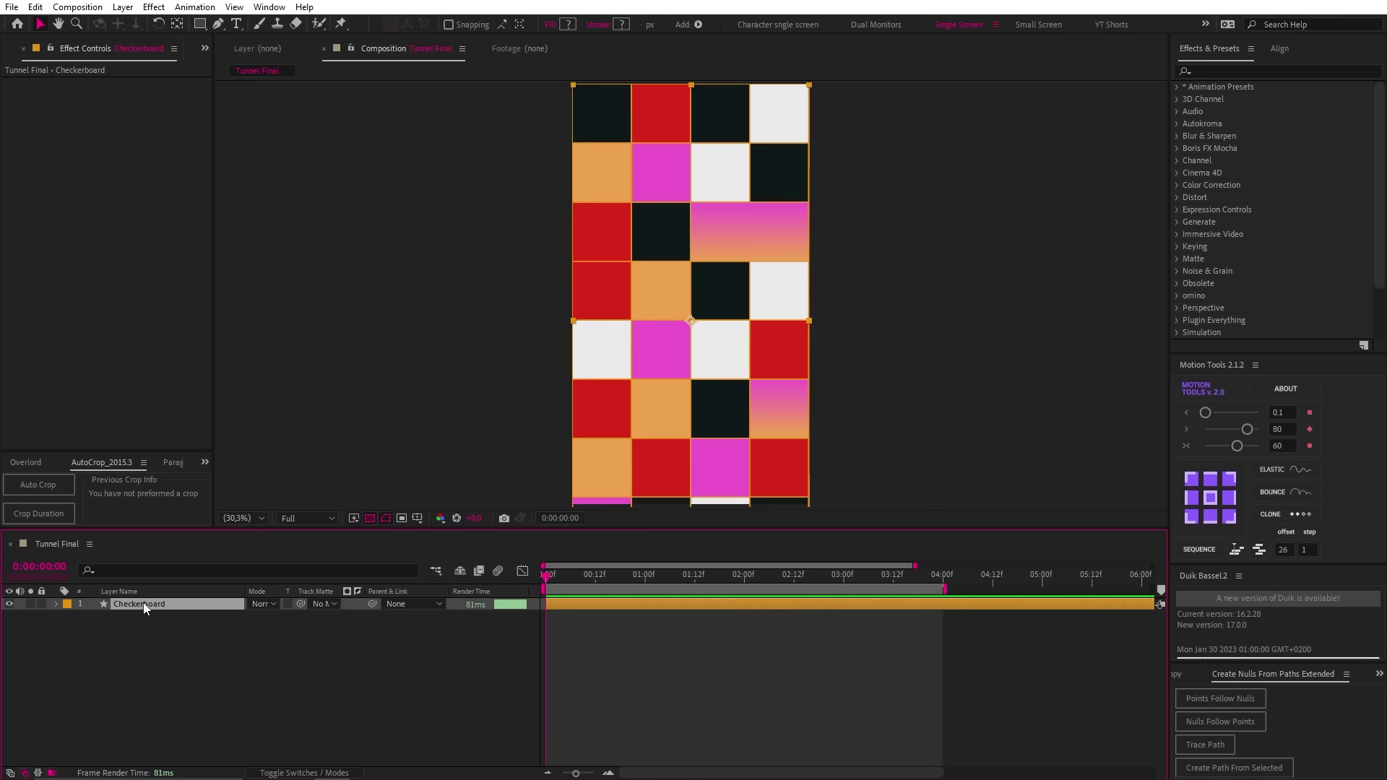
key("ctrl+d")
key("p")
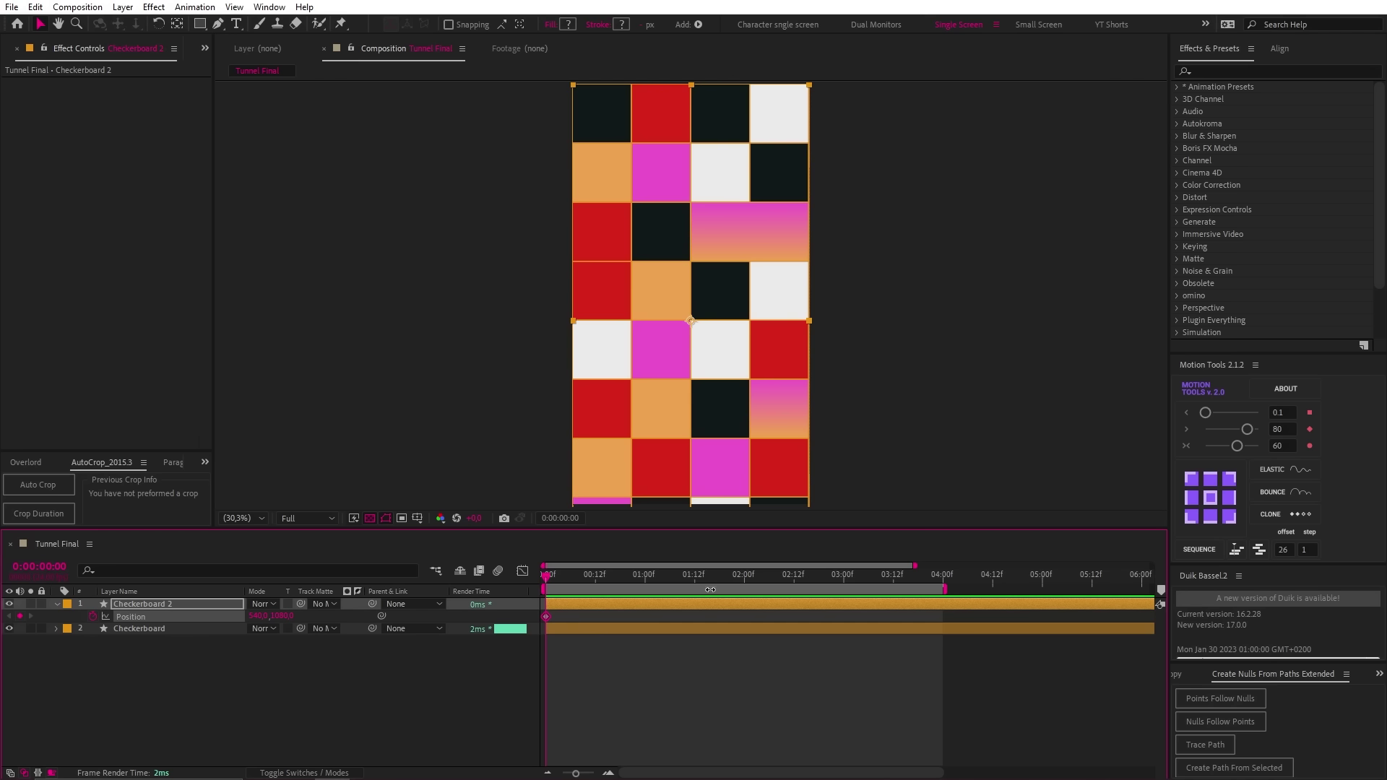
left_click(742, 578)
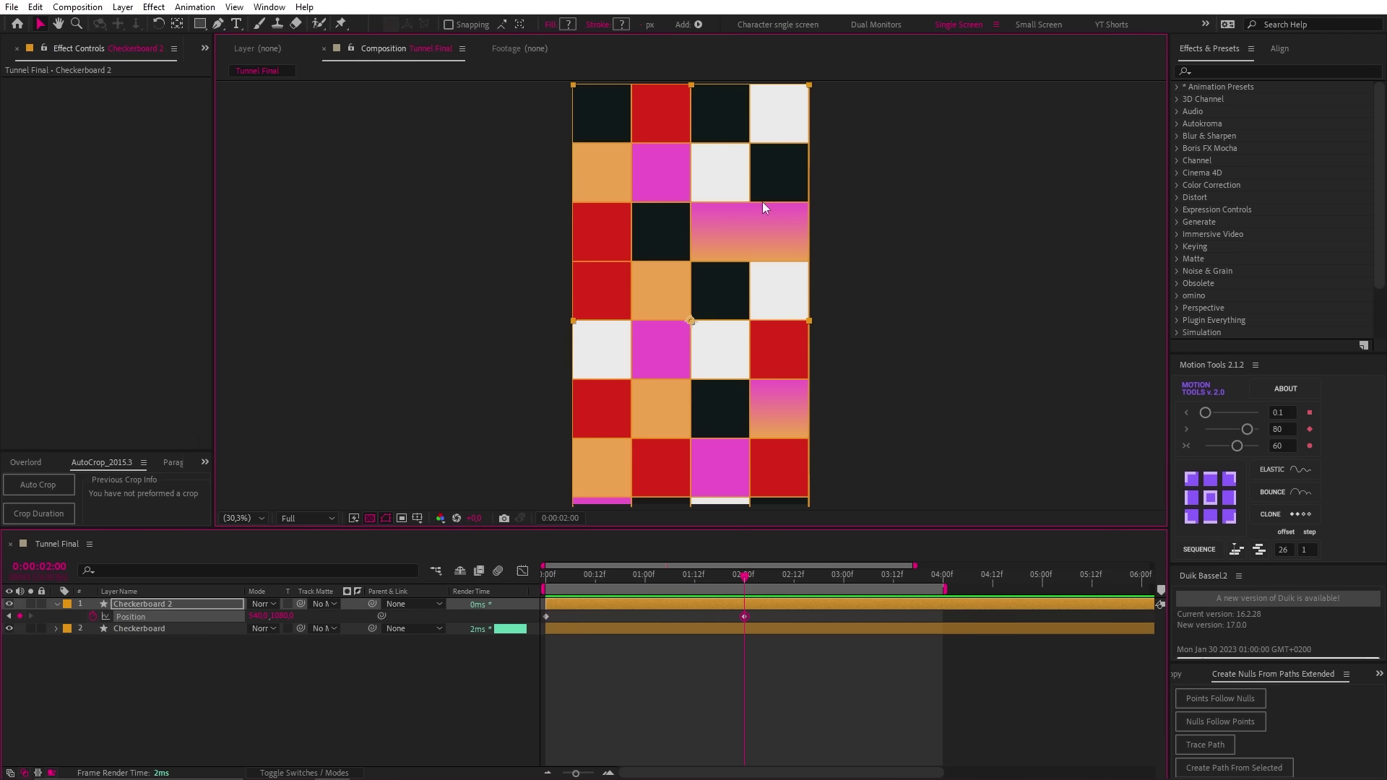
mouse_move(763, 206)
left_mouse_down()
mouse_move(731, 473)
mouse_move(752, 195)
left_mouse_up()
Shift Checkerboard 2 further down to align the tiles and parent the original Checkerboard to it.
key("h")
left_click_drag(748, 250, 733, 377)
left_click(757, 627)
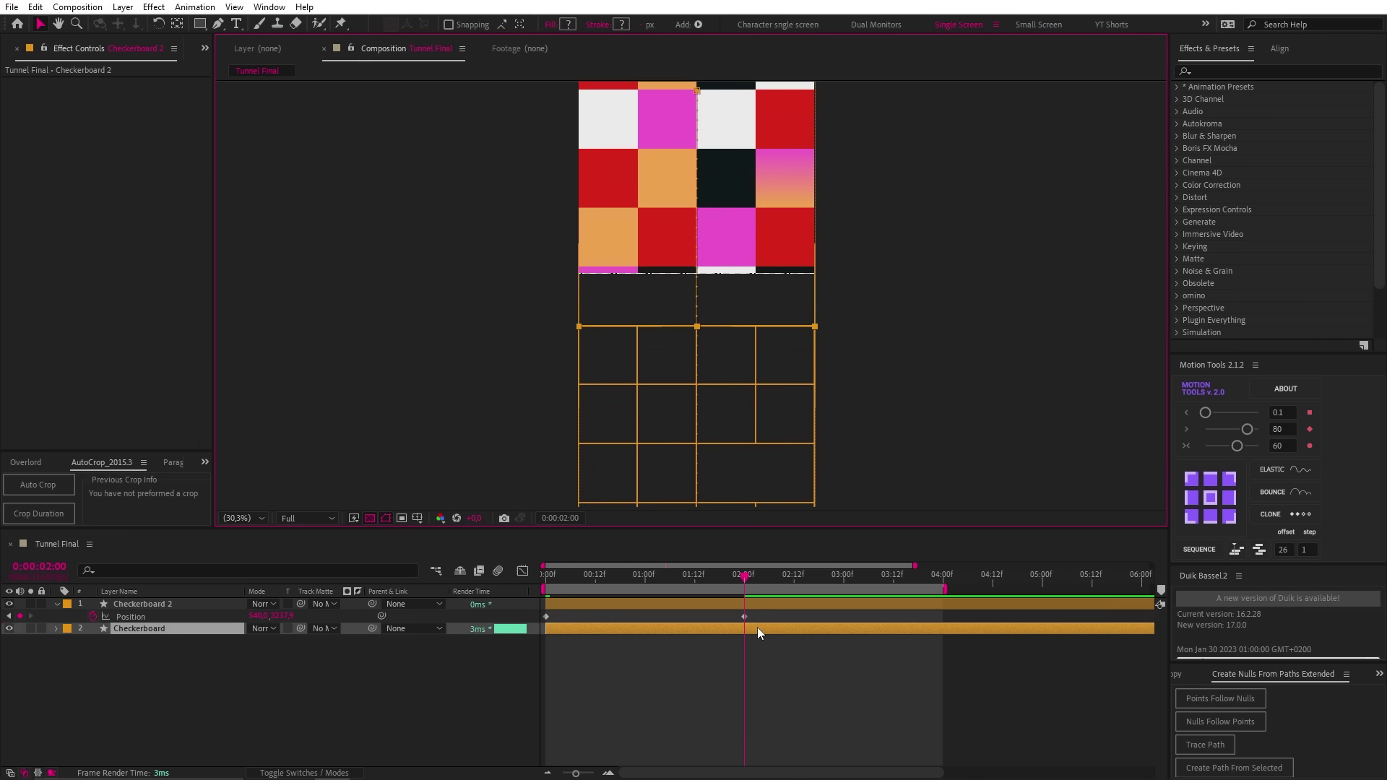
left_click_drag(192, 604, 191, 603)
left_click(242, 518)
left_click(258, 300)
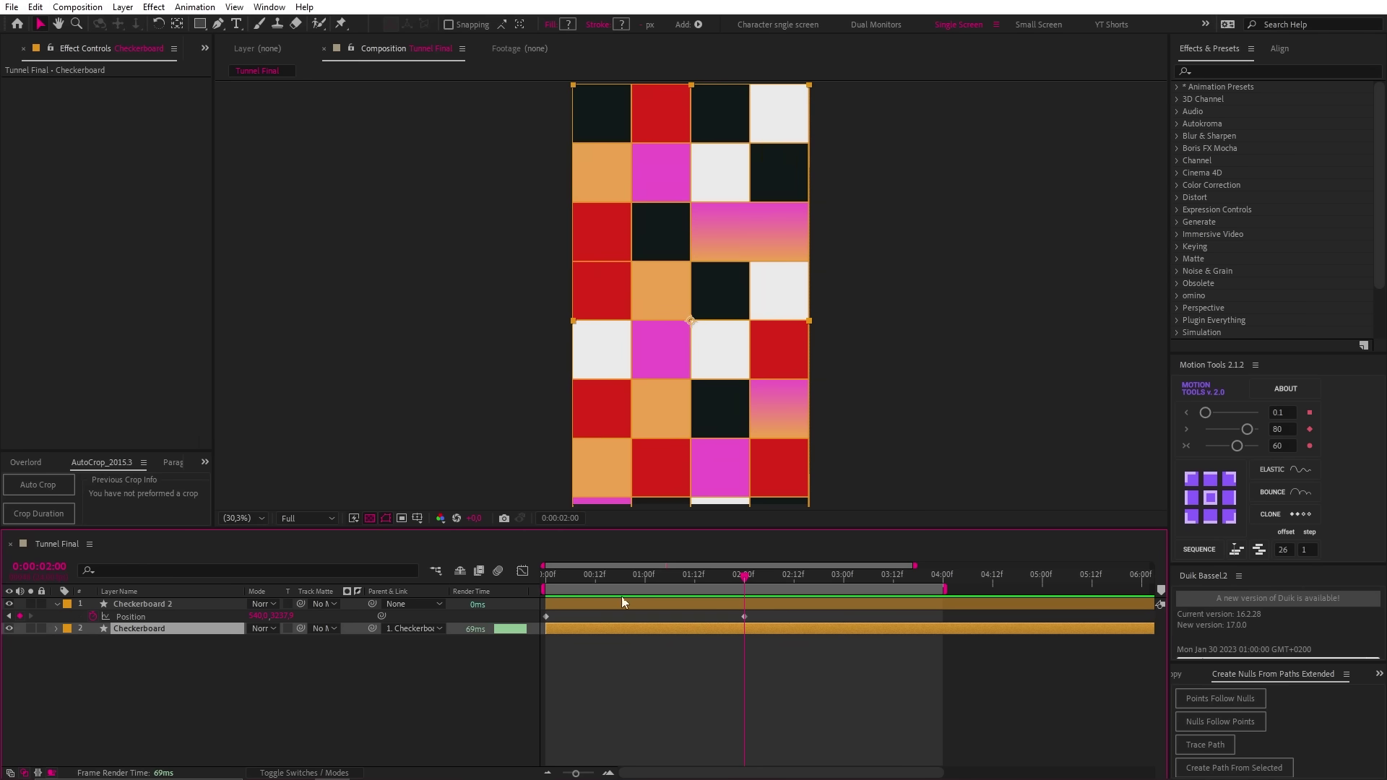
Add loopOut() to Checkerboard 2's Position, preview the loop, and pre-compose both layers.
left_click(92, 617, "alt")
type("loopOut(")
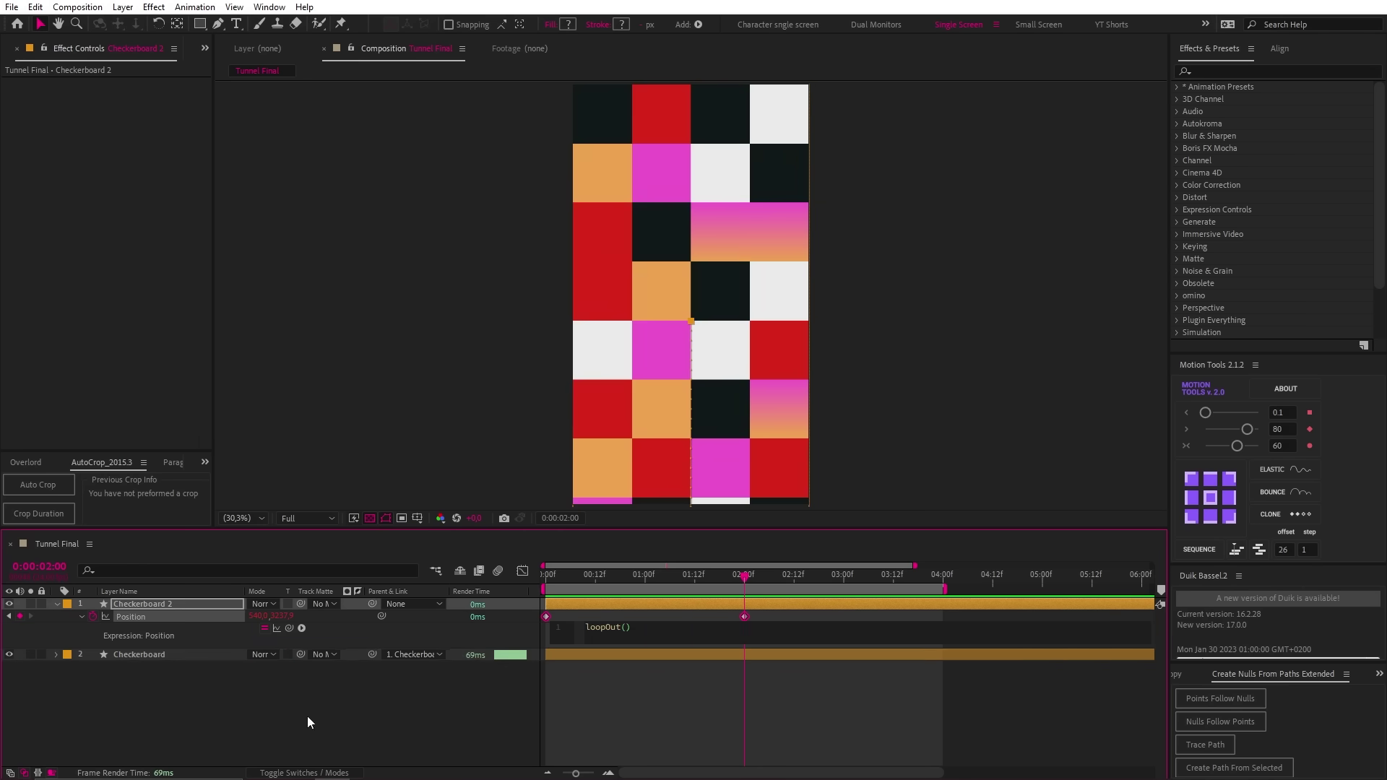
left_click(306, 716)
key("space")
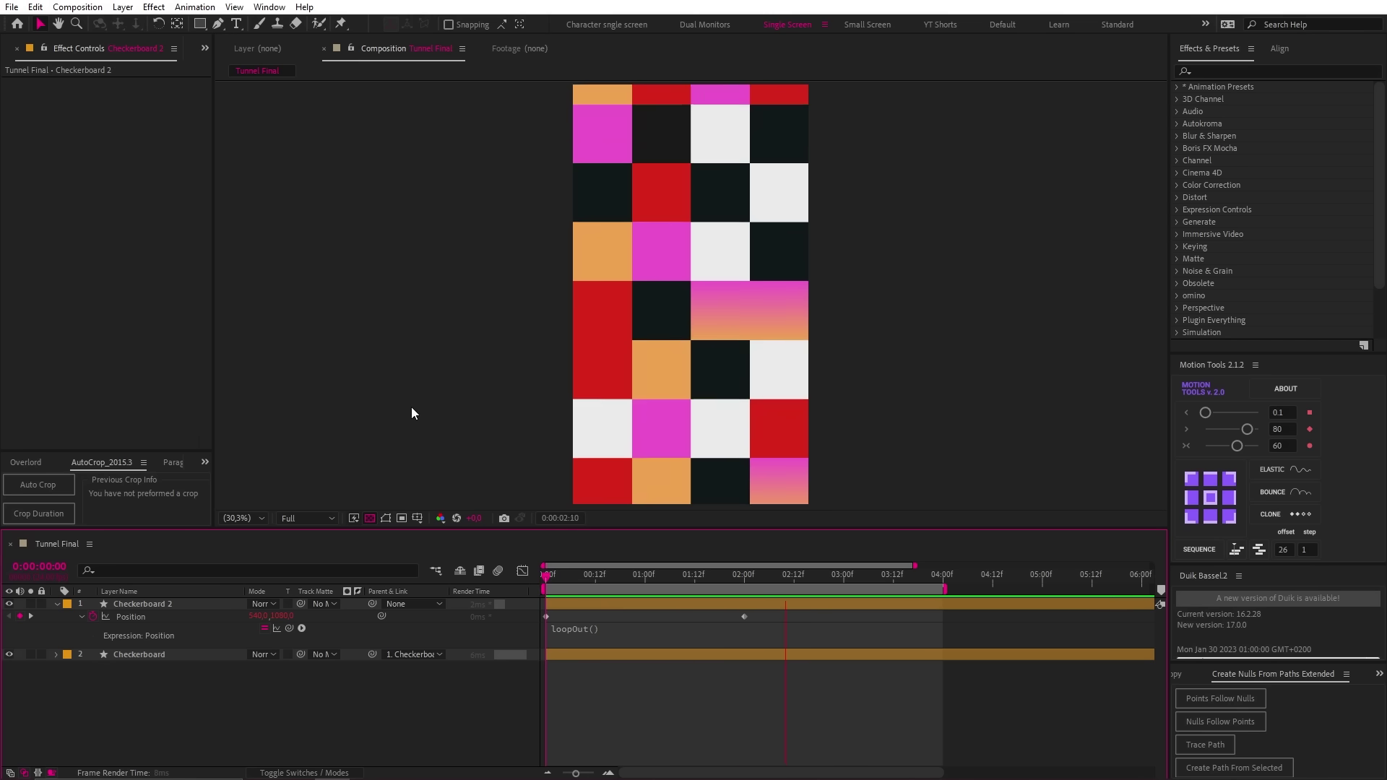
key("ctrl+a")
key("ctrl+shift+c")
Name the precomp Checkerboard Pre, then send Illustrator's diagonal guide lines group to After Effects.
type("Checkerboard Pre")
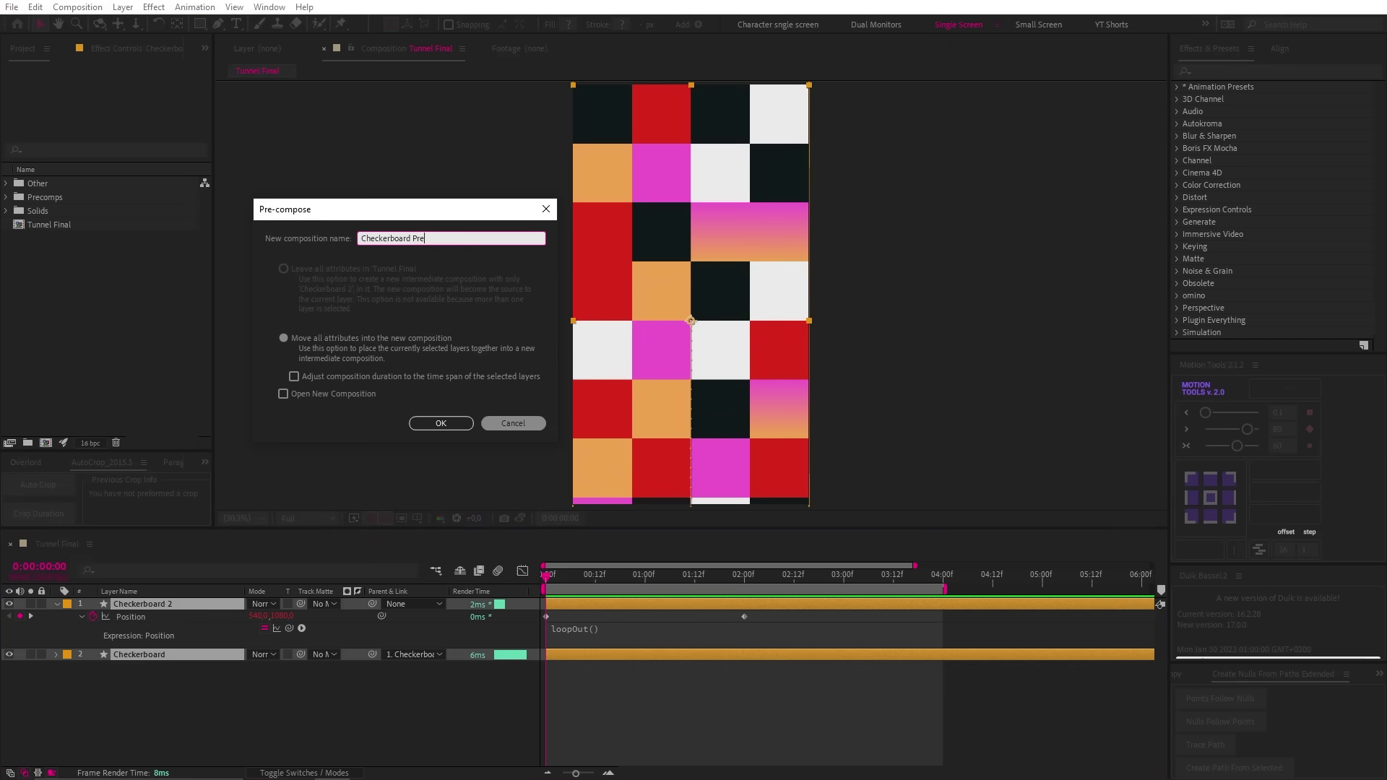
left_click(450, 421)
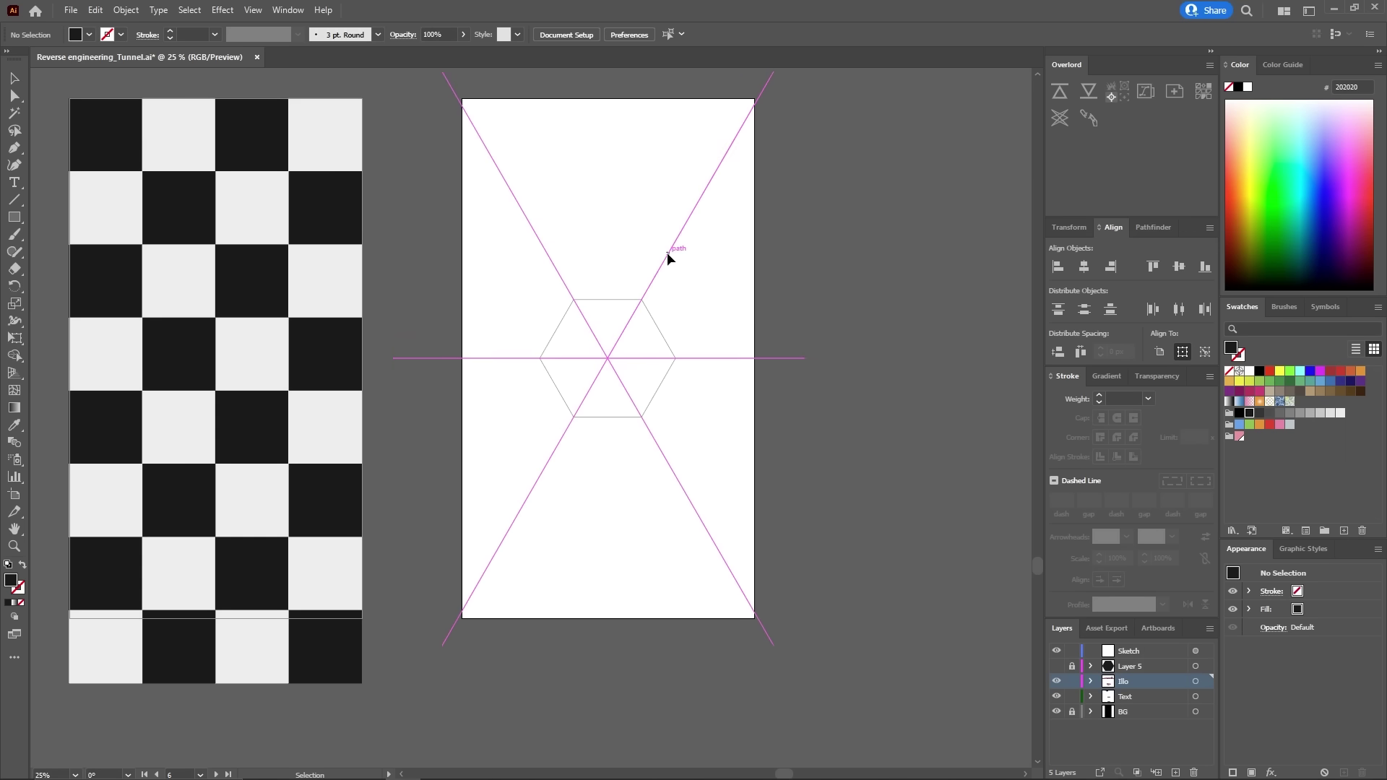
left_click(667, 253)
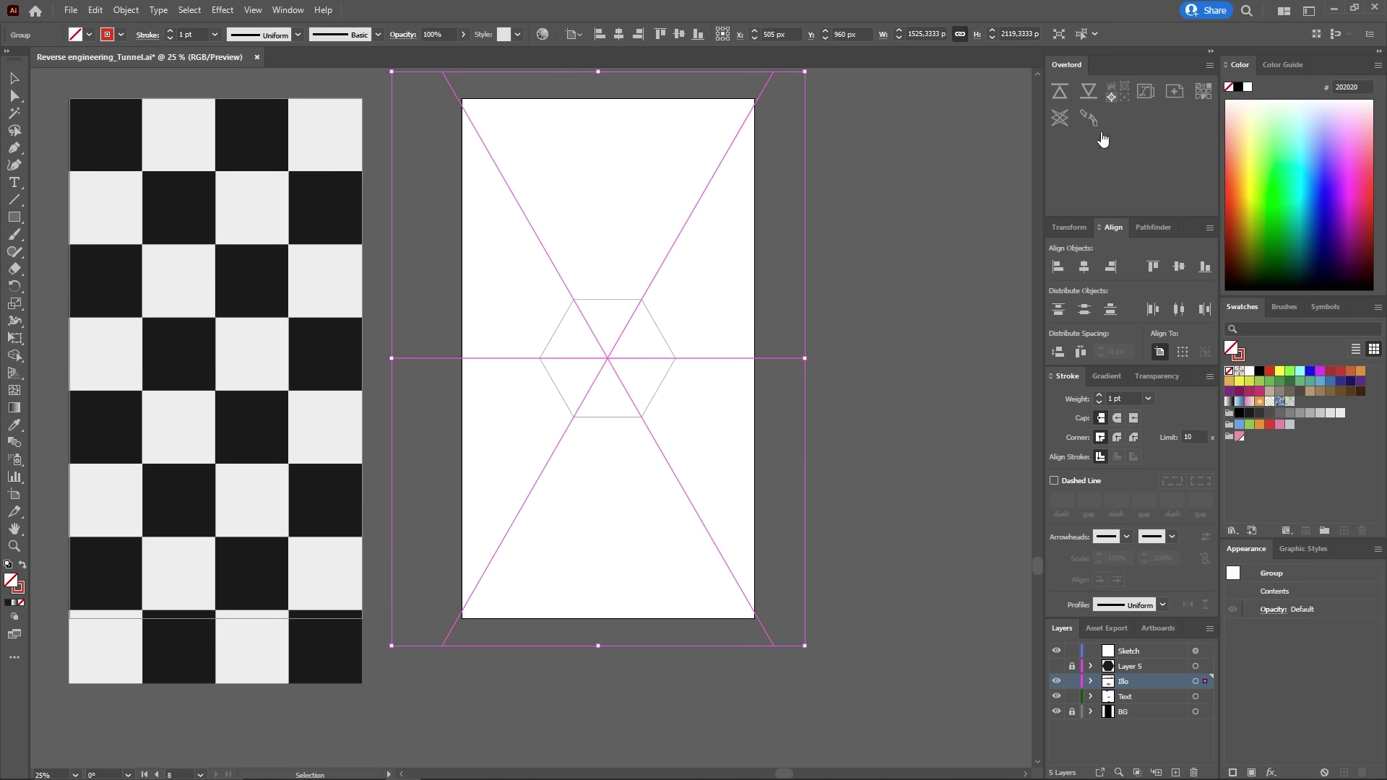
left_click(1061, 92)
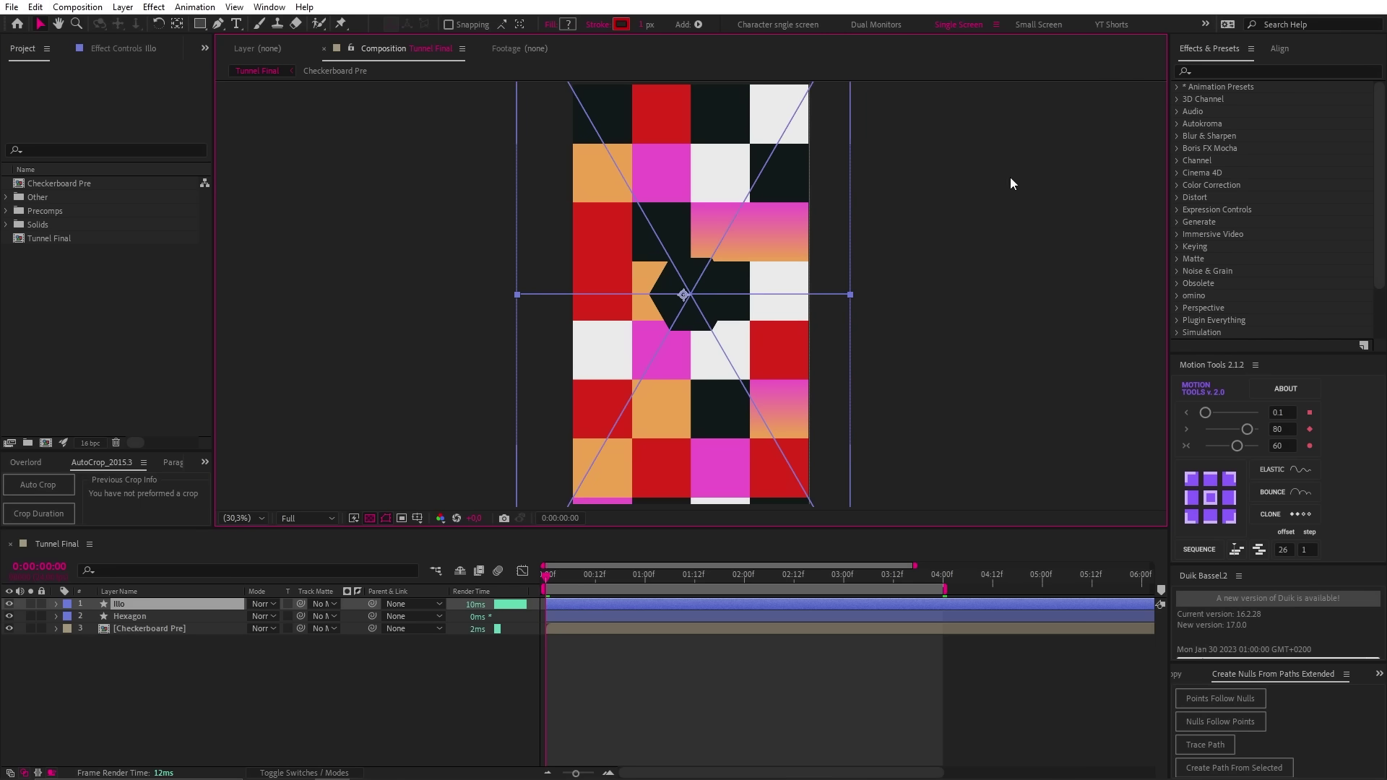
Lock the Lines ref layer and apply Corner Pin to Checkerboard Pre.
left_click(42, 604)
left_click(133, 628)
key("ctrl+5")
type("corner pin")
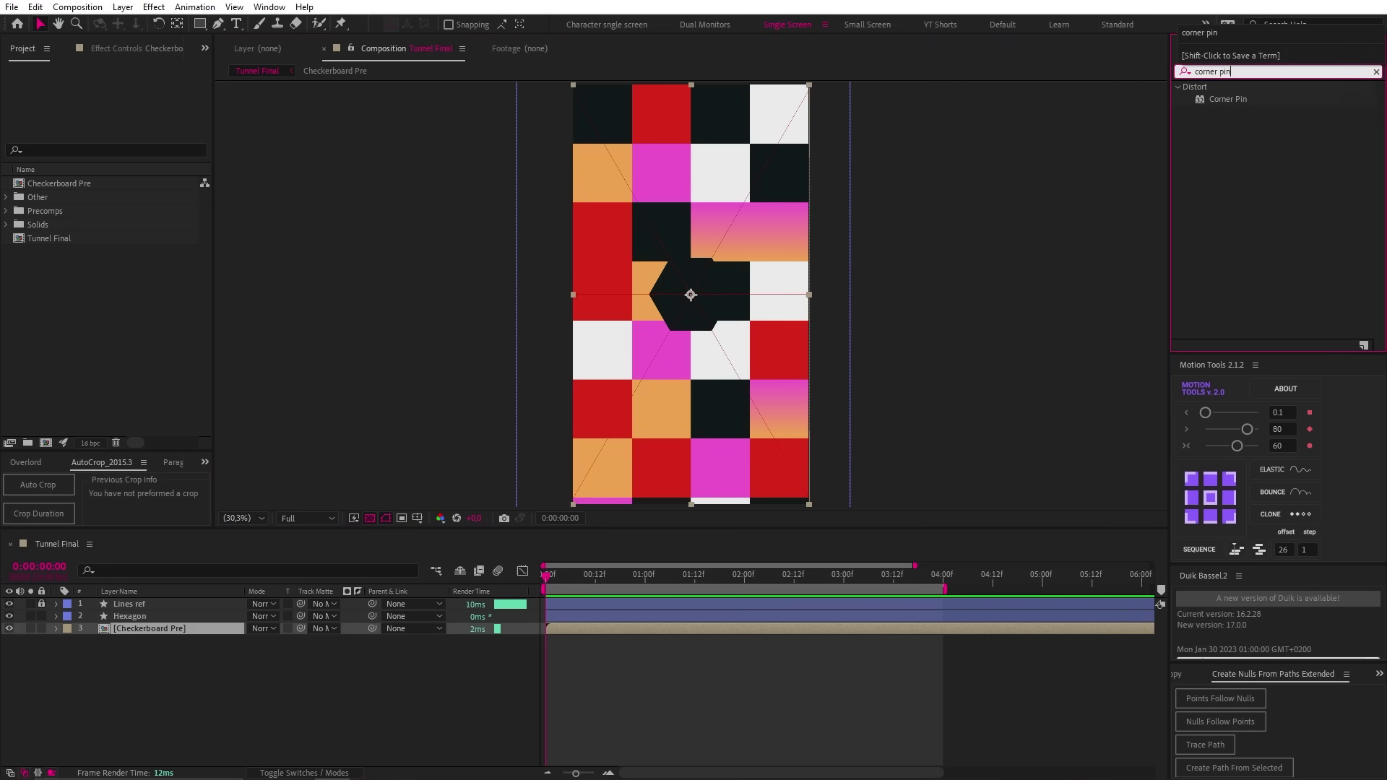
double_click(1219, 97)
Drag the four corner pins so the floor narrows toward the hexagon, then preview it.
left_click_drag(573, 85, 672, 326)
left_click_drag(809, 85, 710, 325)
left_click_drag(809, 504, 813, 482)
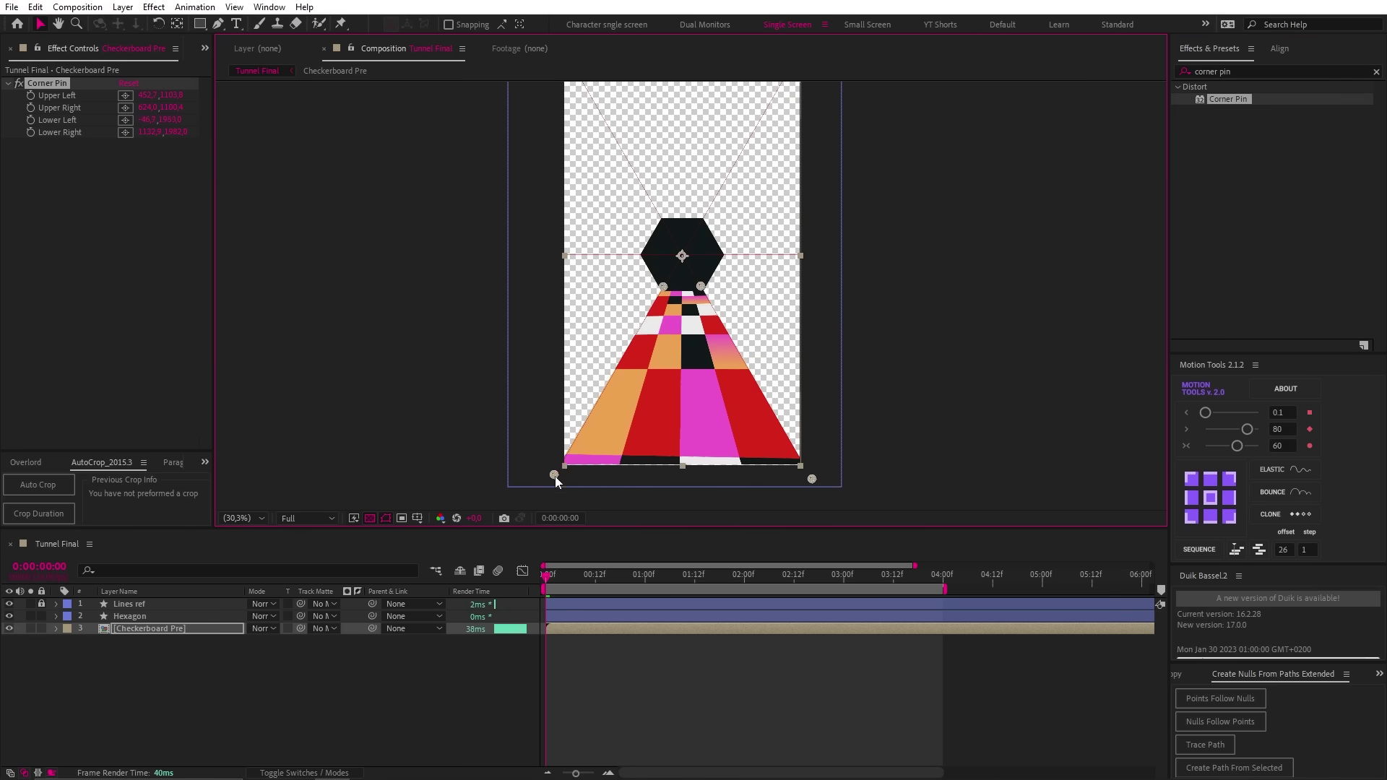
left_click_drag(554, 478, 554, 476)
key("space")
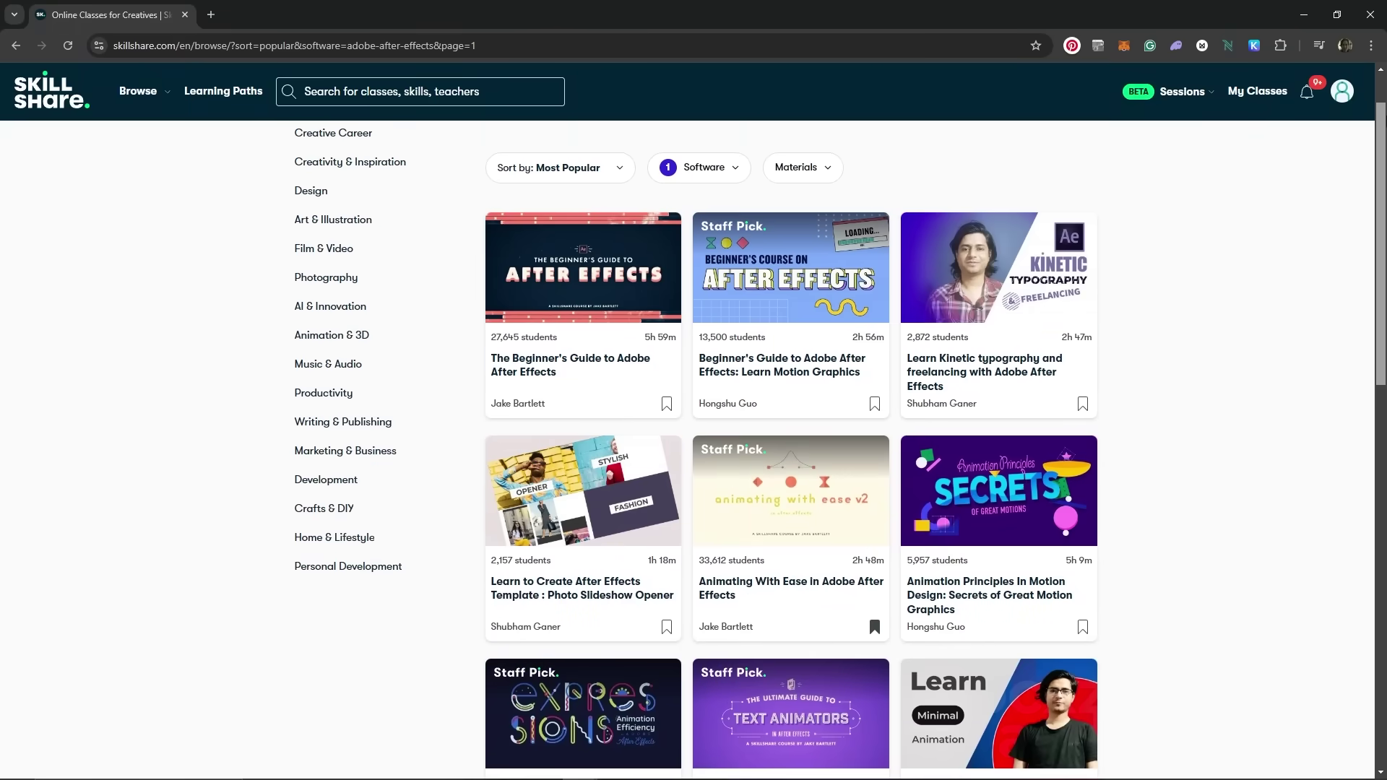
Browse the Animation & 3D, Design, Art & Illustration, Creativity & Inspiration and Marketing & Business categories.
scroll(1384, 85, "up", 1)
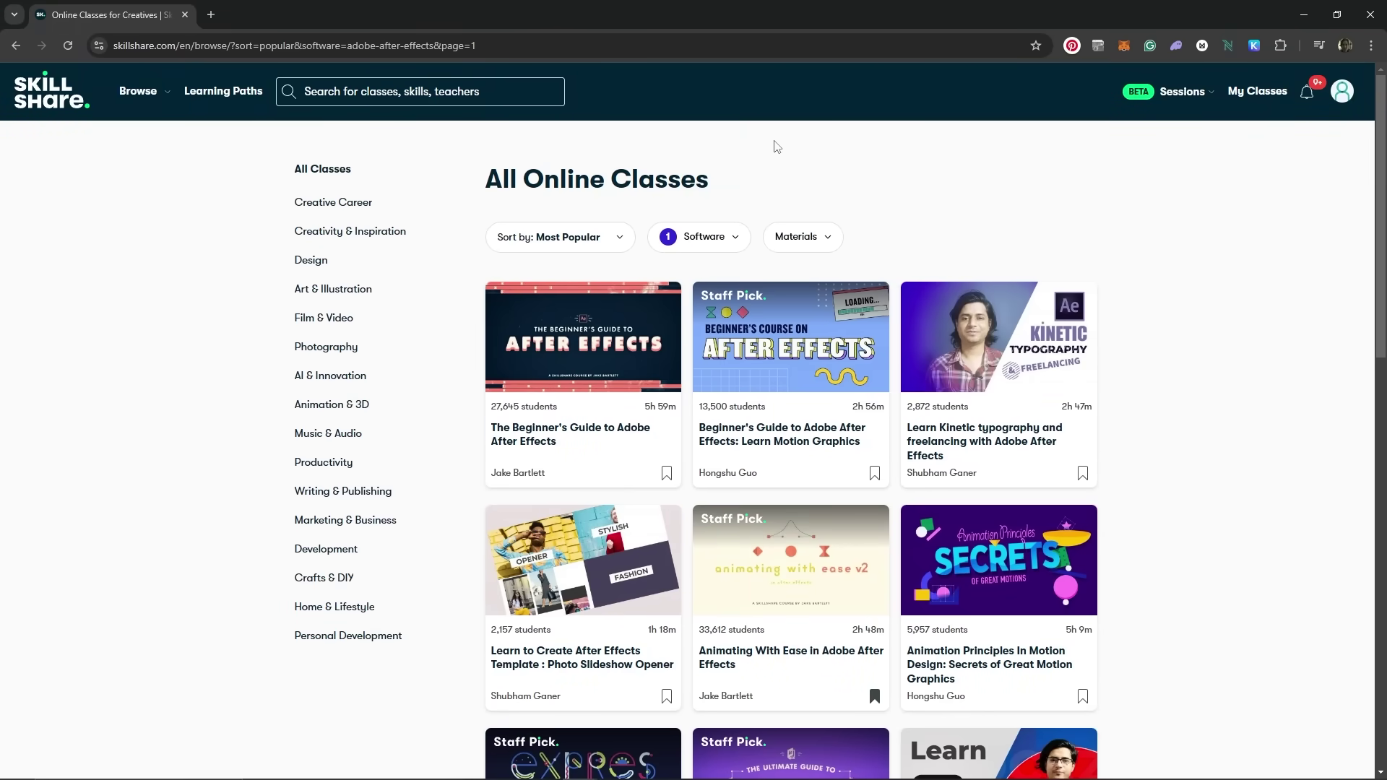
left_click(342, 407)
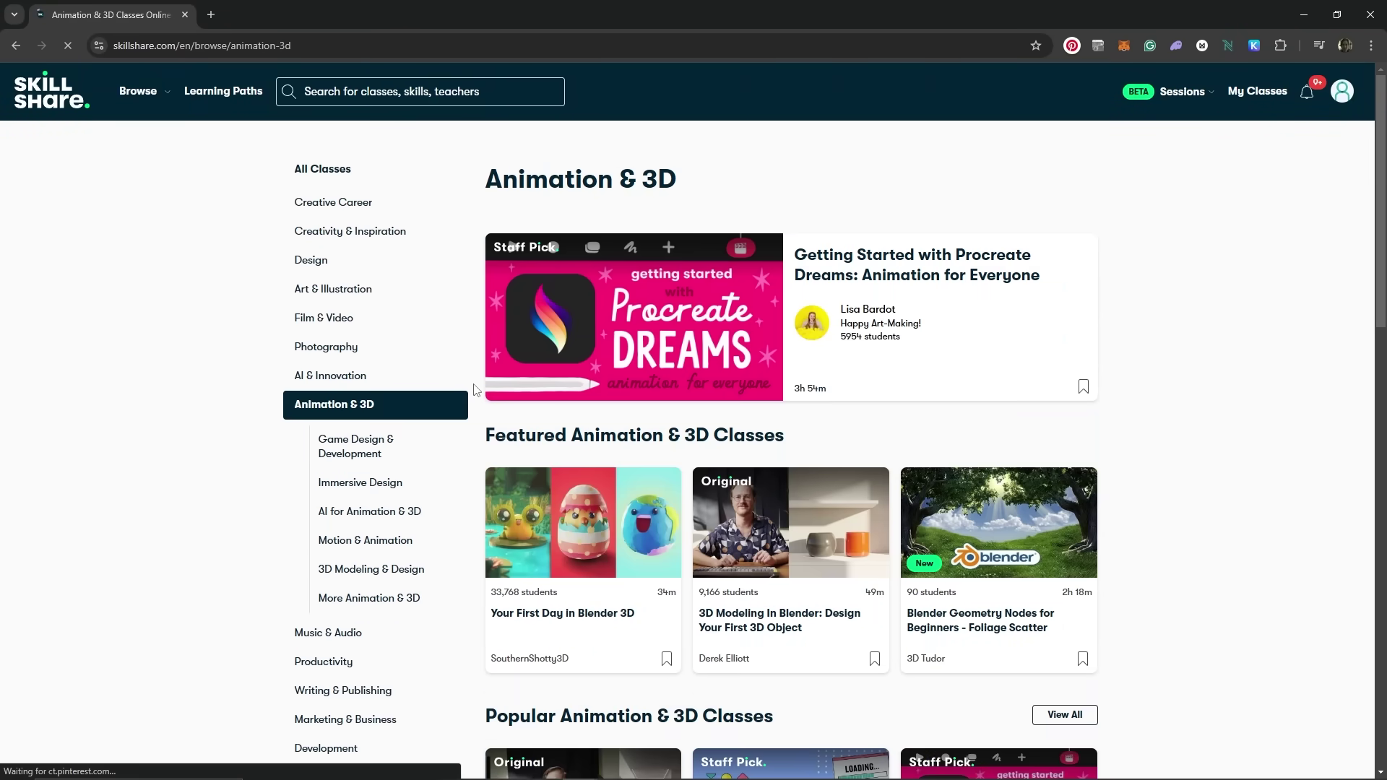
left_click(396, 261)
left_click(451, 300)
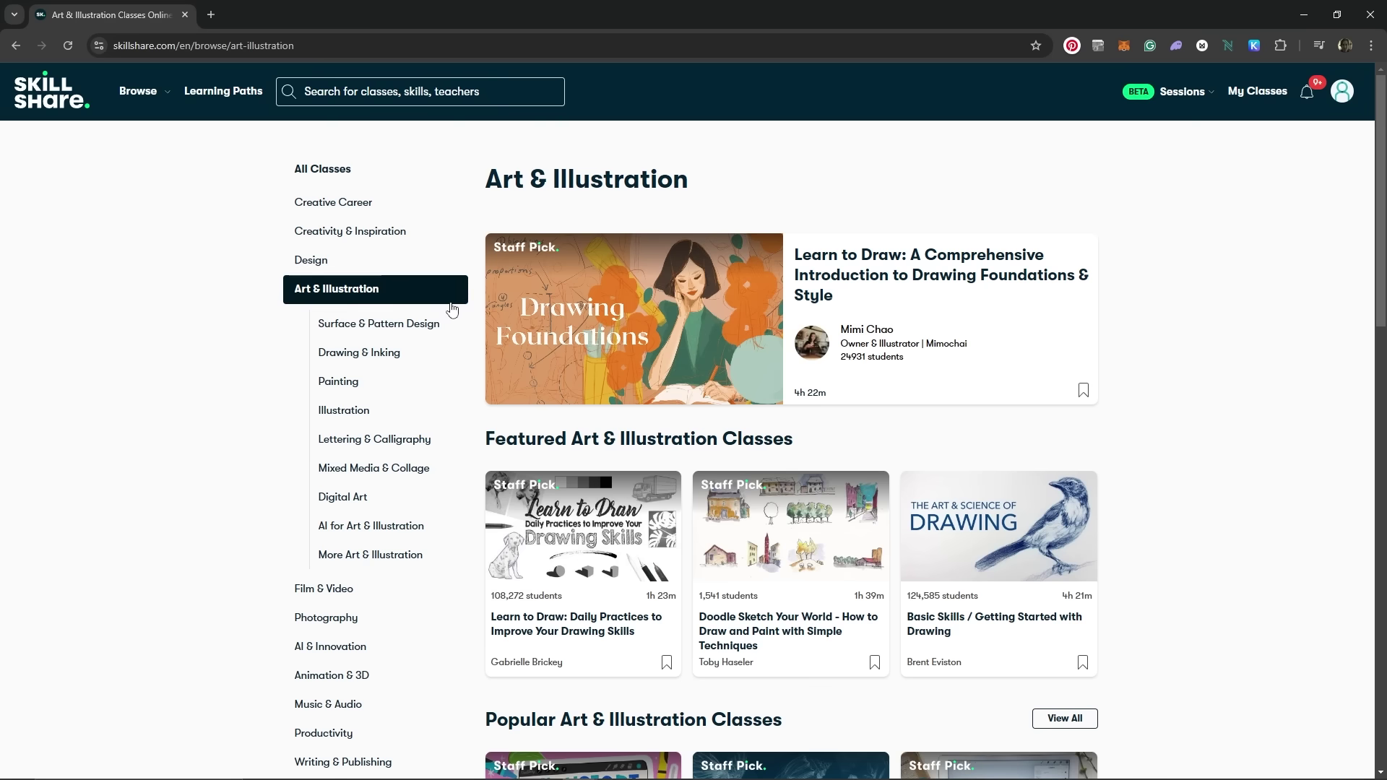
left_click(437, 232)
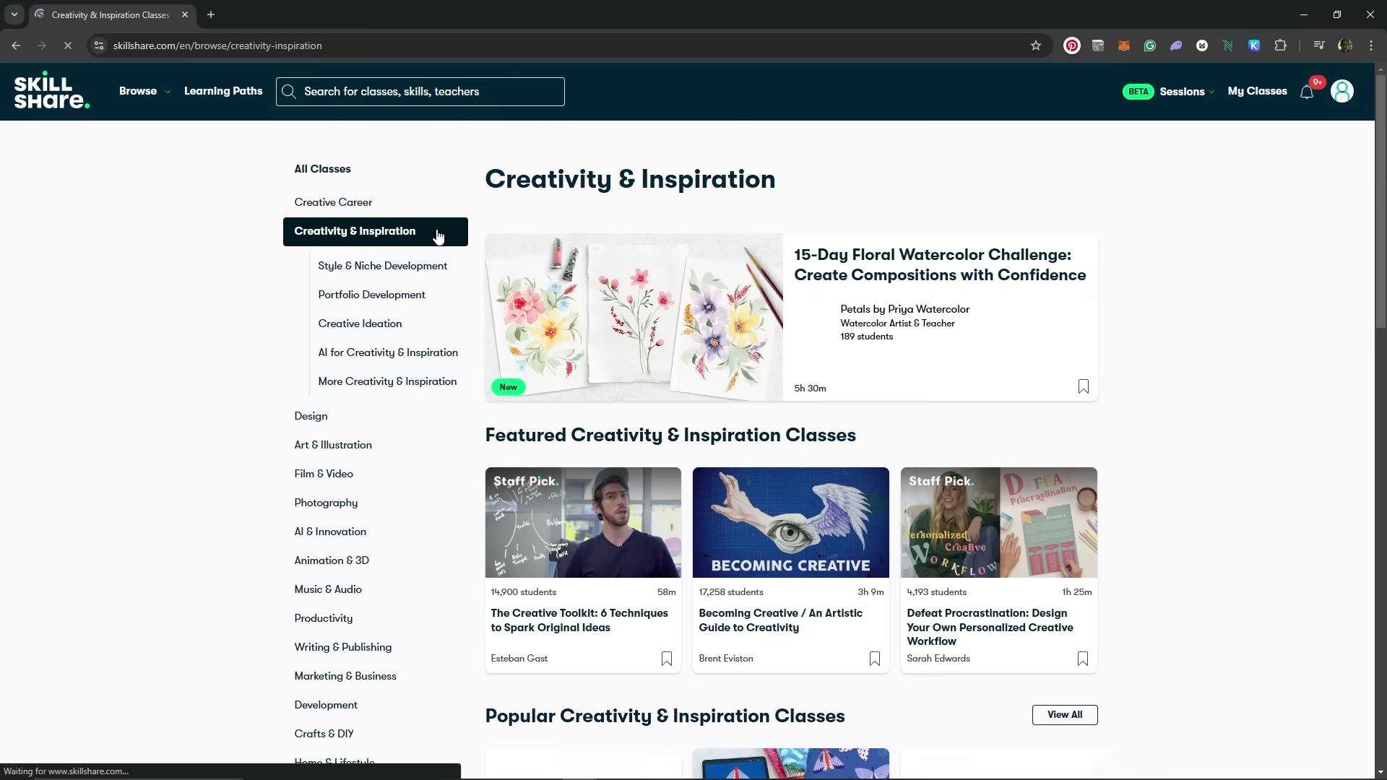
left_click(425, 676)
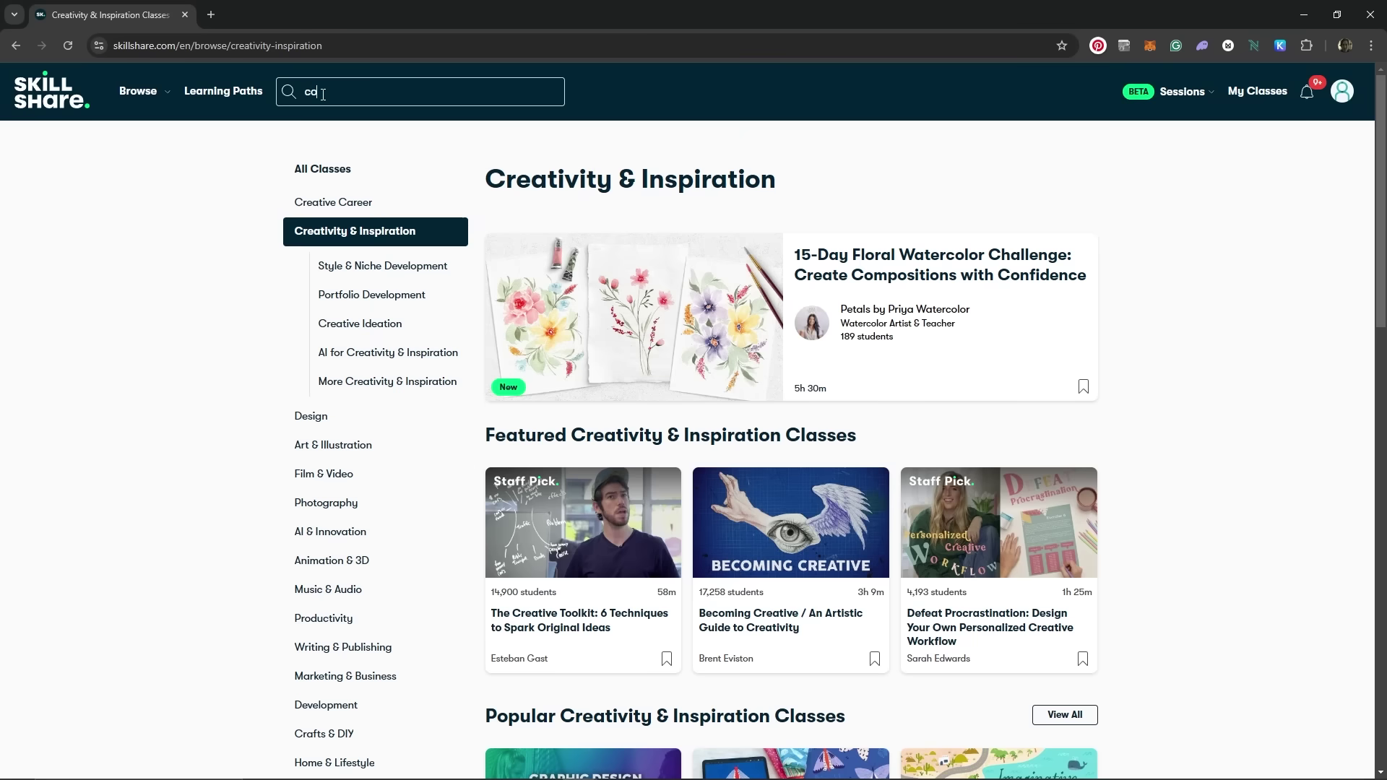
Search for 'colour theory' and open the Intro to Graphic Design: Expressing Emotion with Color Theory class.
type("our theory")
key("Return")
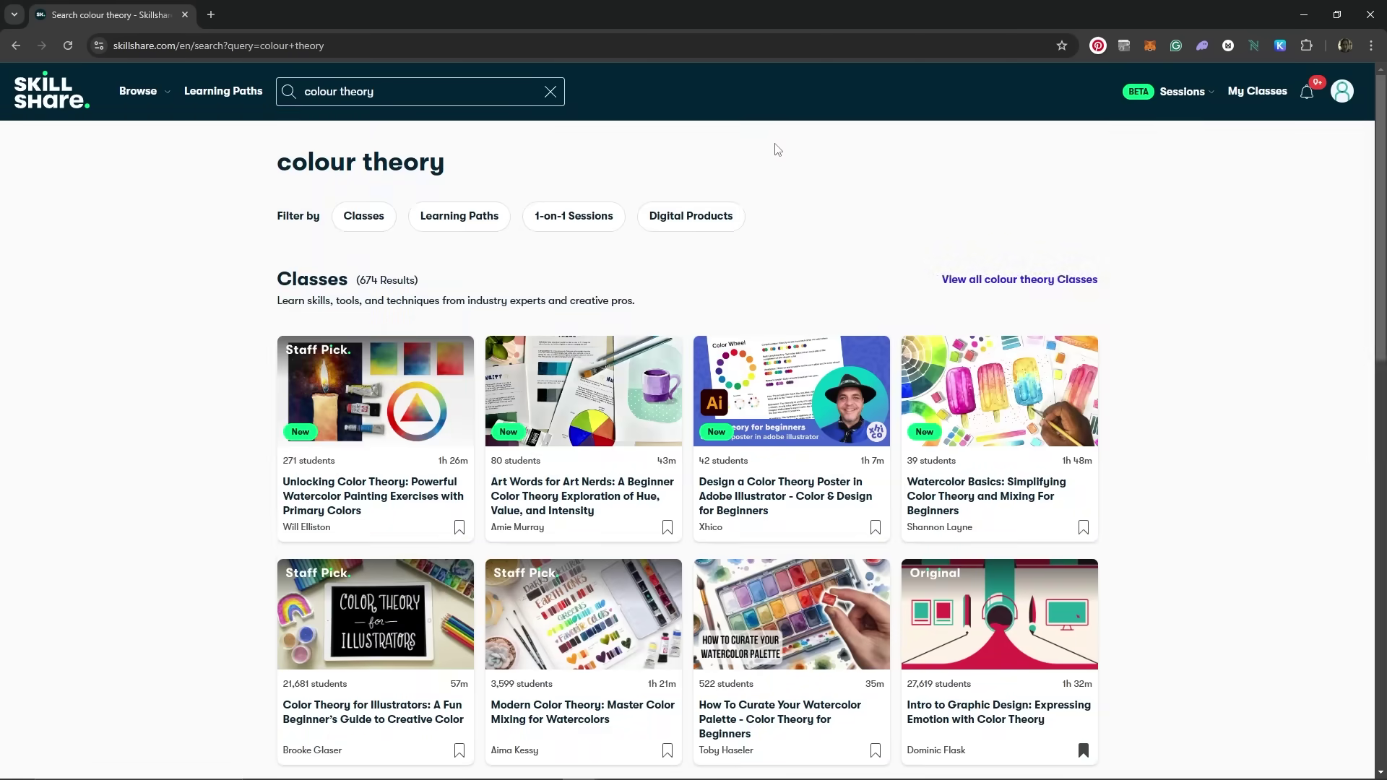
left_click(375, 614)
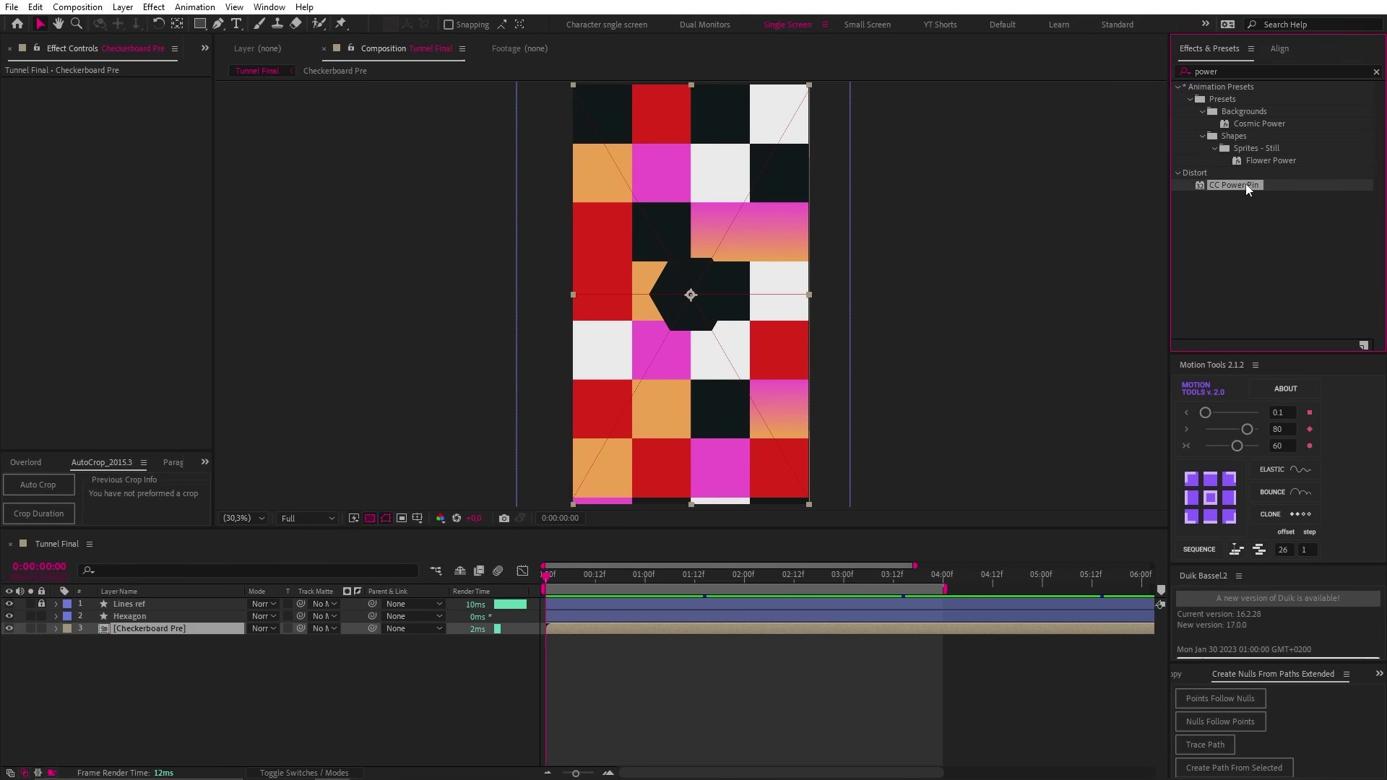
Apply CC Power Pin to Checkerboard Pre, pin the top-left corner toward the hexagon, and lower Perspective.
double_click(1244, 184)
left_click_drag(572, 84, 714, 332)
key("space")
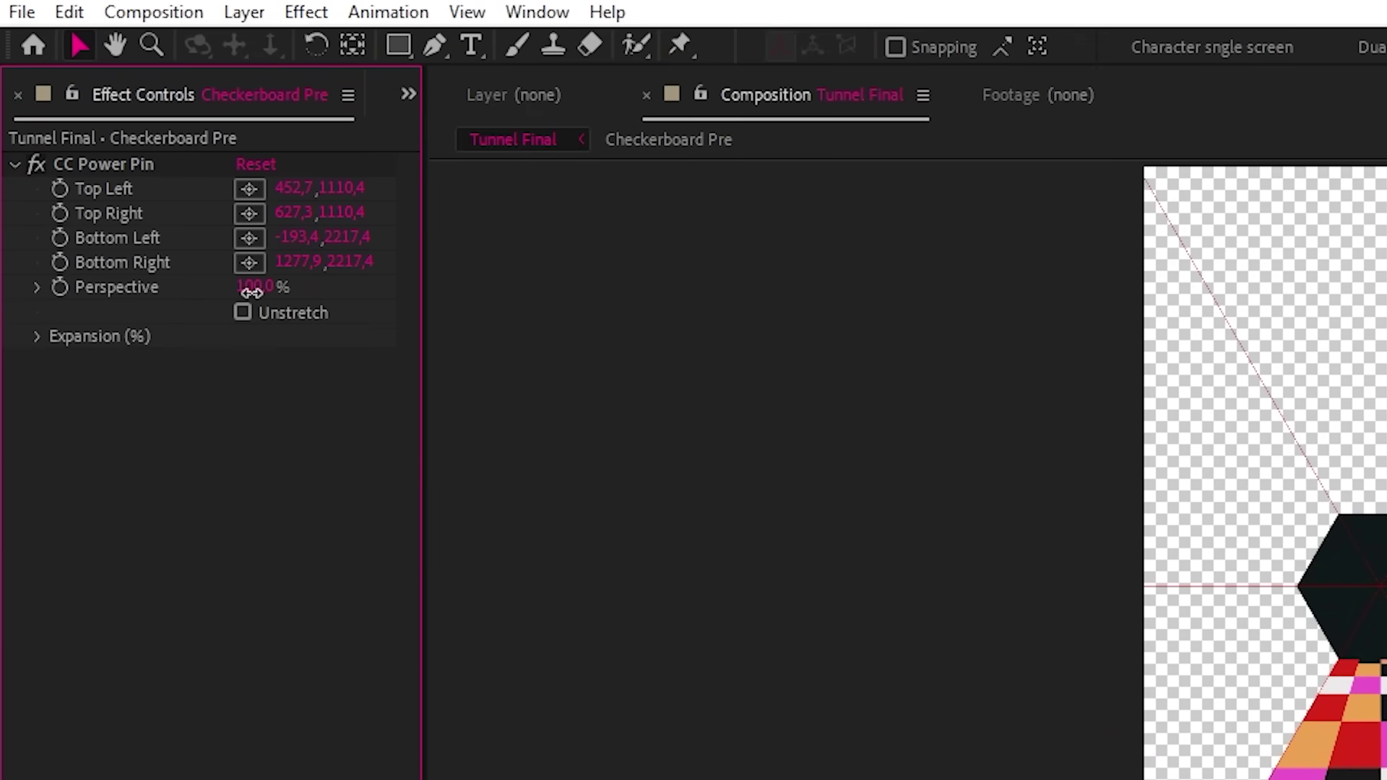
left_click_drag(251, 292, 217, 292)
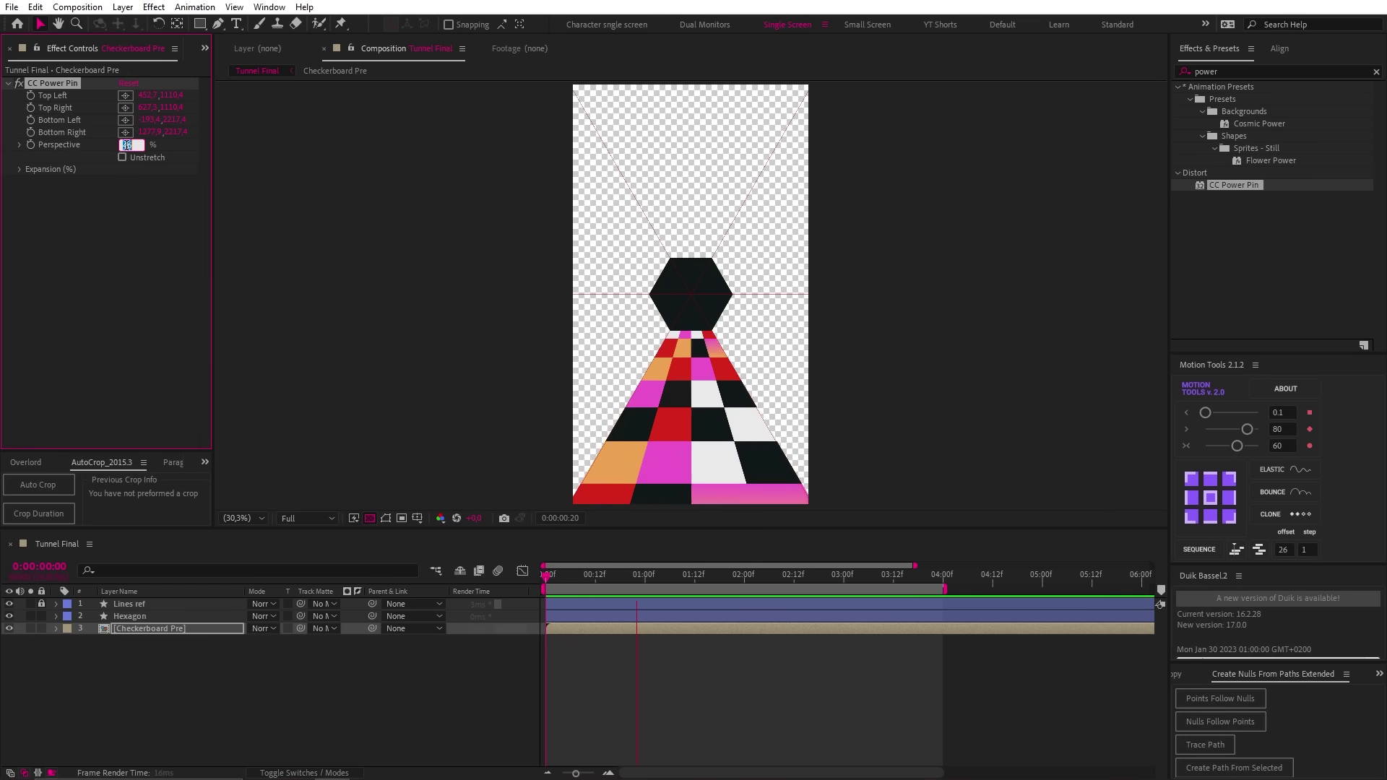
Confirm Perspective at 50%, then duplicate the panel and rotate the copy 60°.
key("Return")
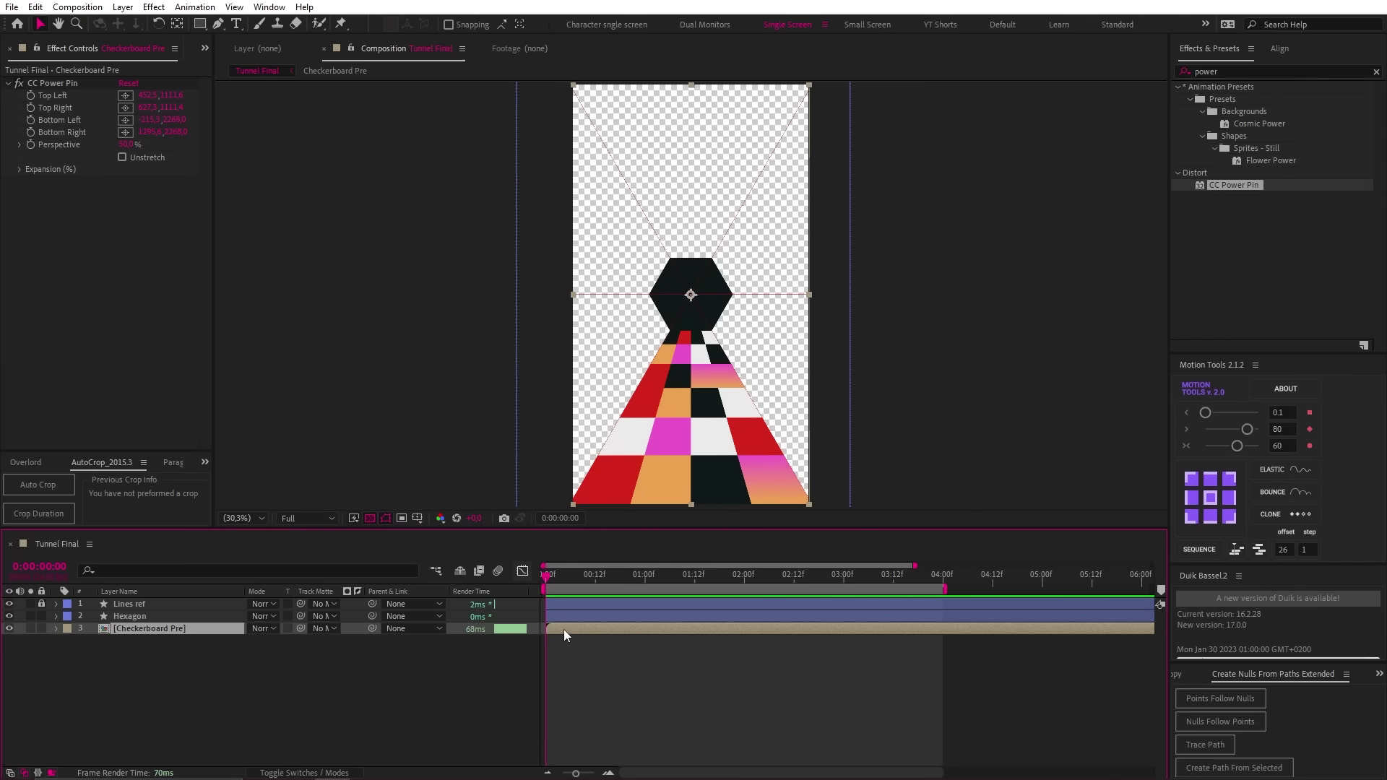
key("ctrl+d")
key("r")
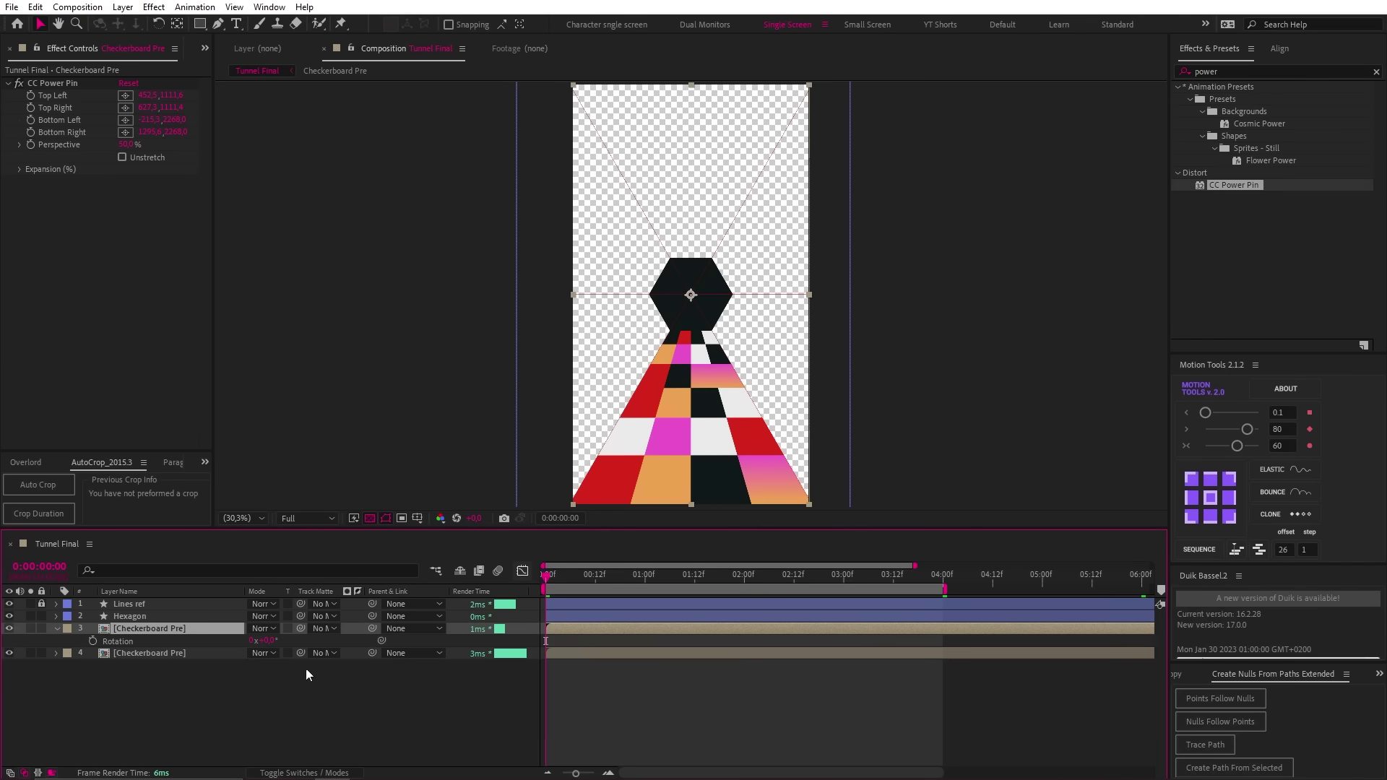
type("6")
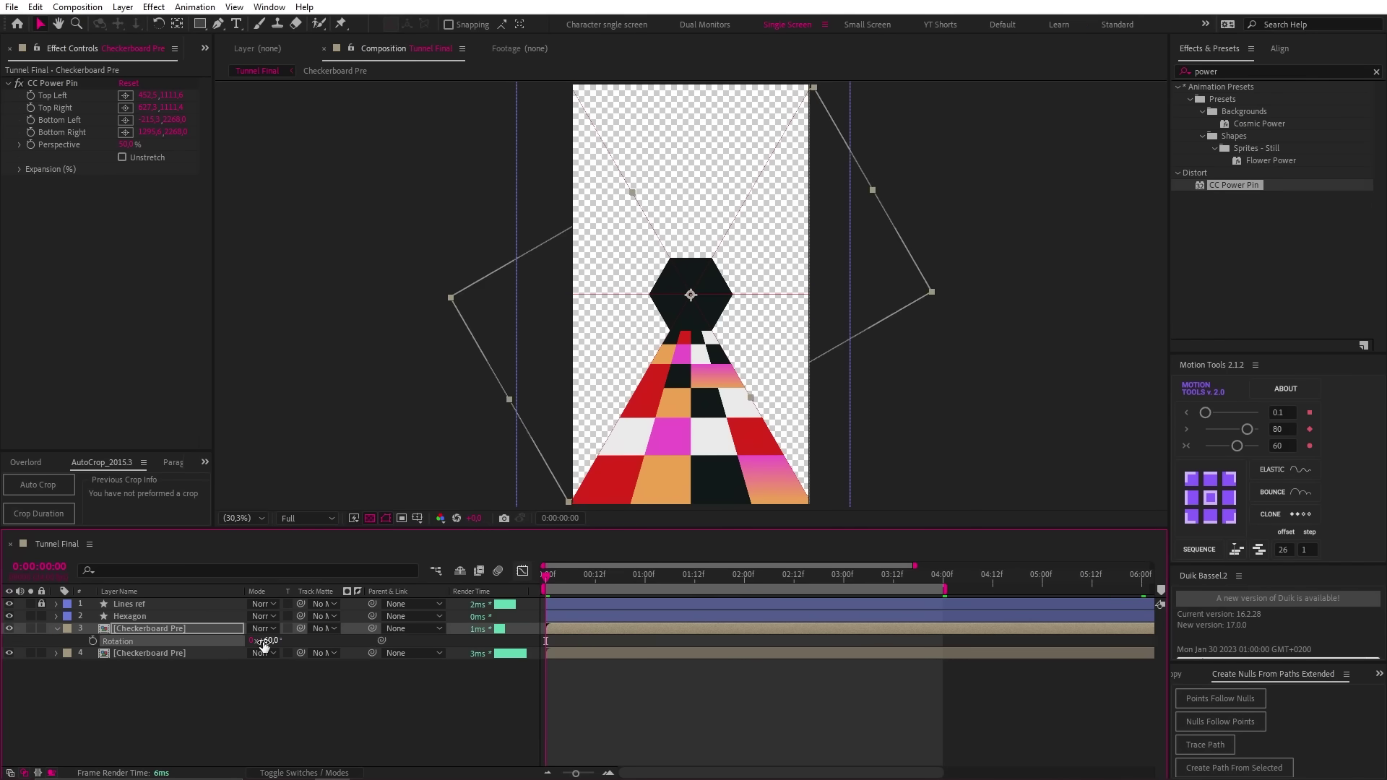
type("0")
key("Return")
Add two more panel copies rotated to 120° and 180°.
key("ctrl+d")
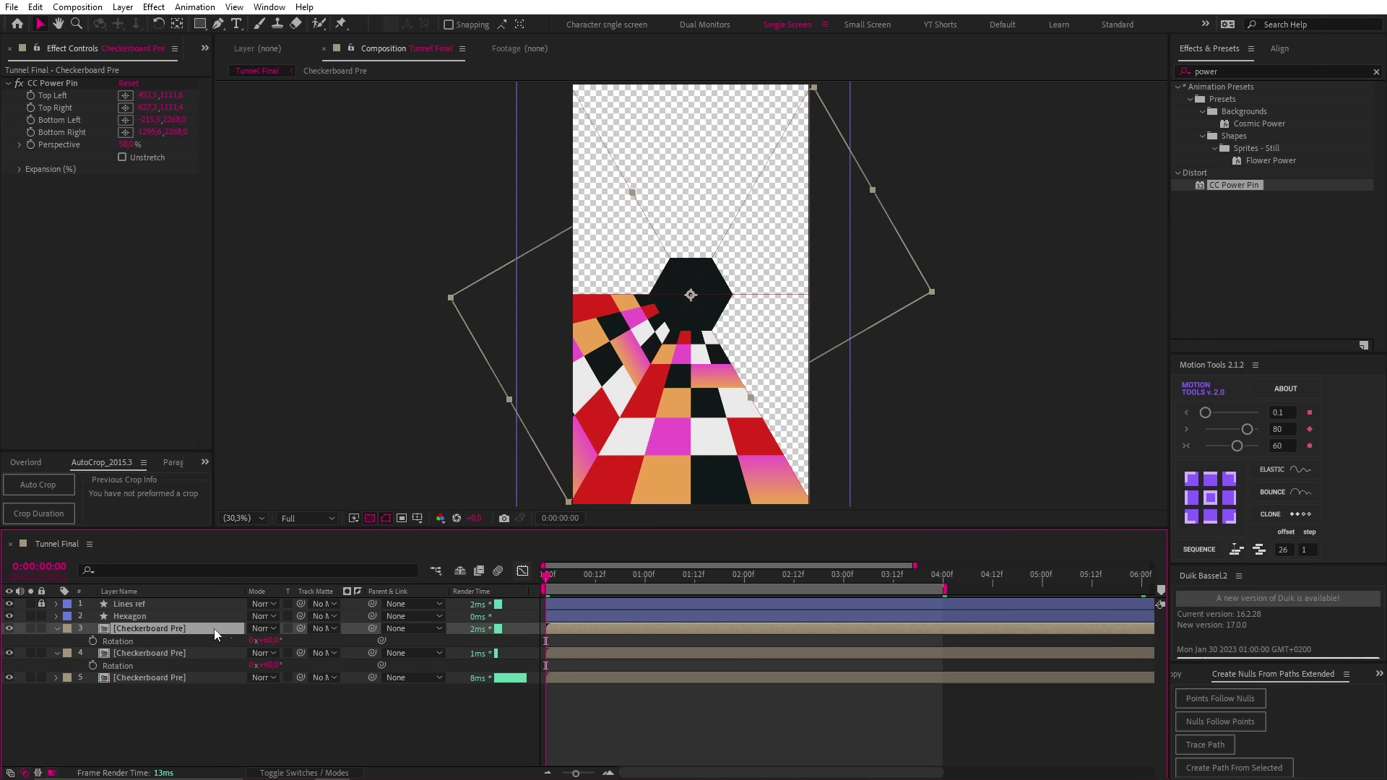
key("r")
key("Return")
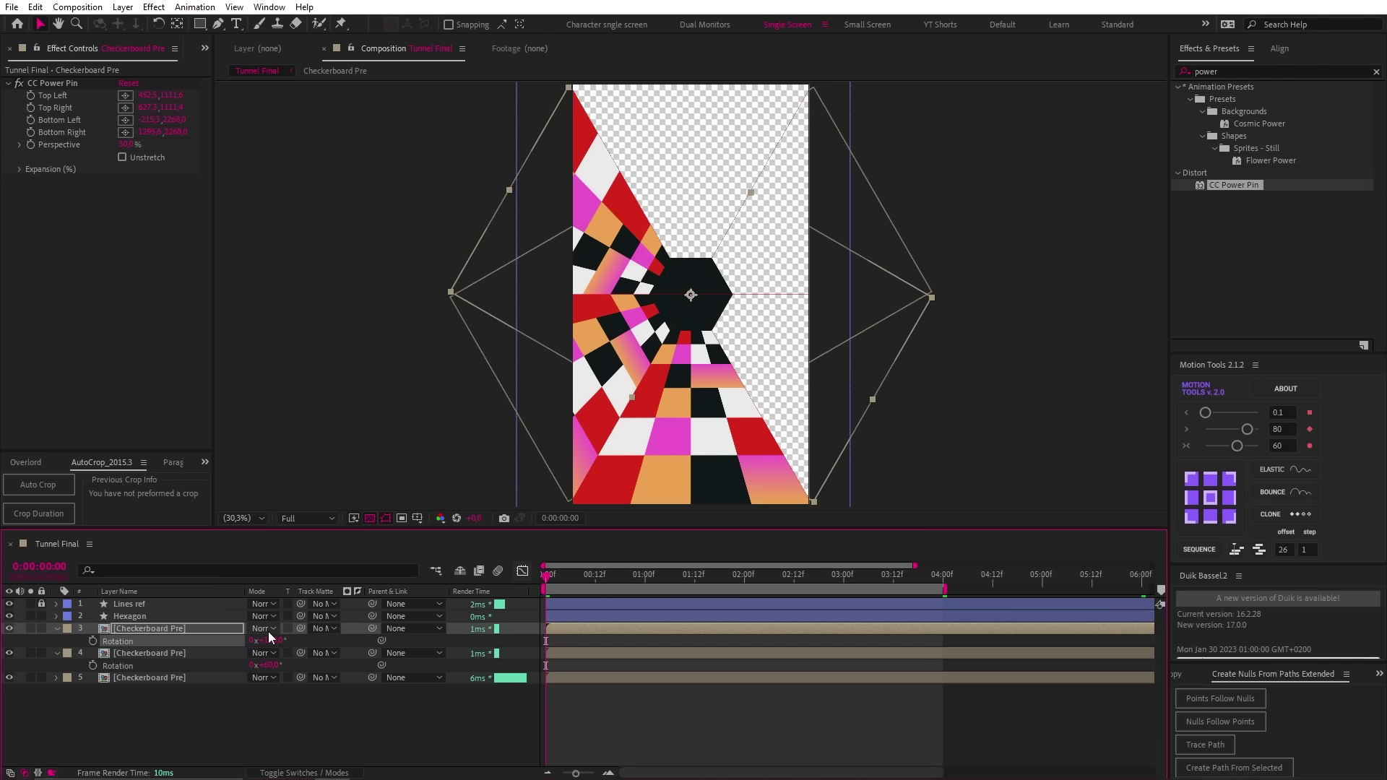
key("ctrl+d")
key("r")
left_click(272, 641)
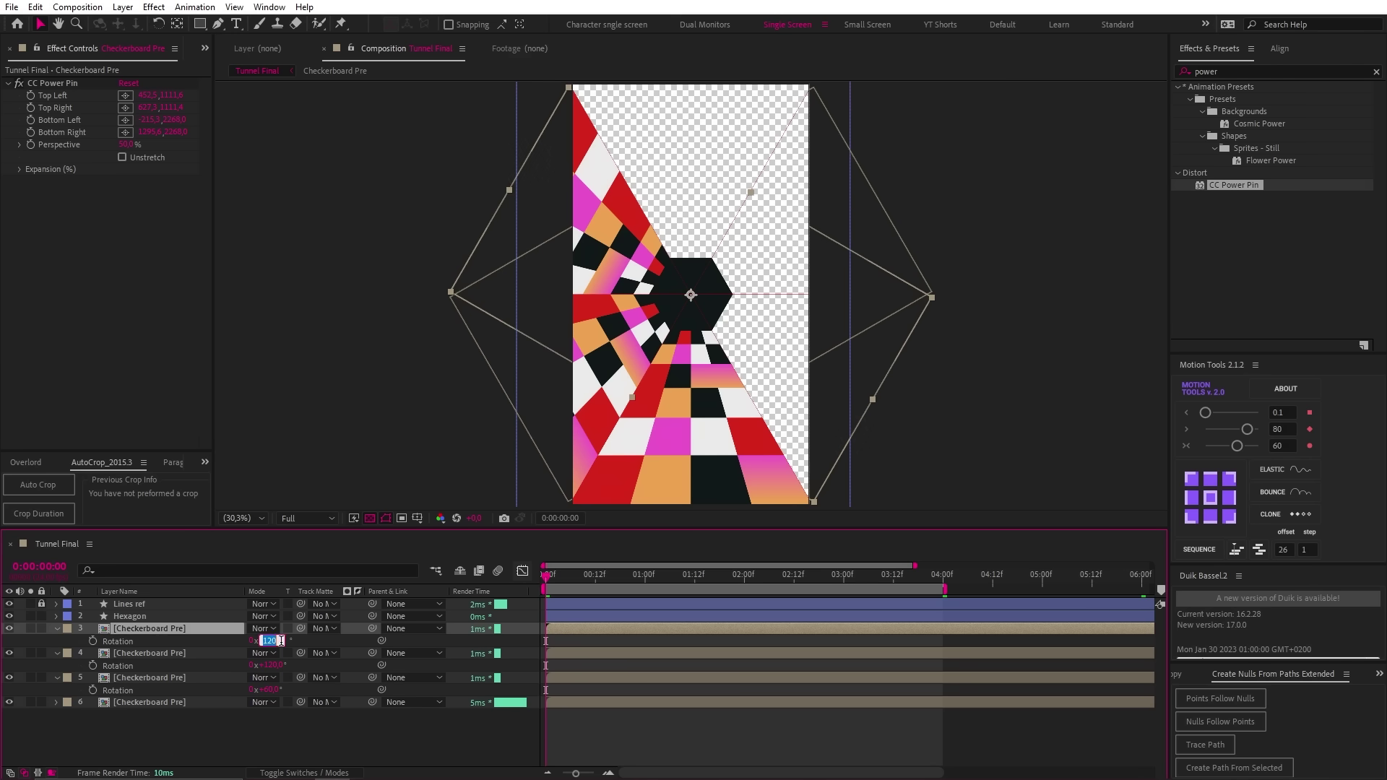
type("+60")
key("Return")
Add another panel copy rotated to 240°.
key("ctrl+d")
key("r")
left_click(271, 641)
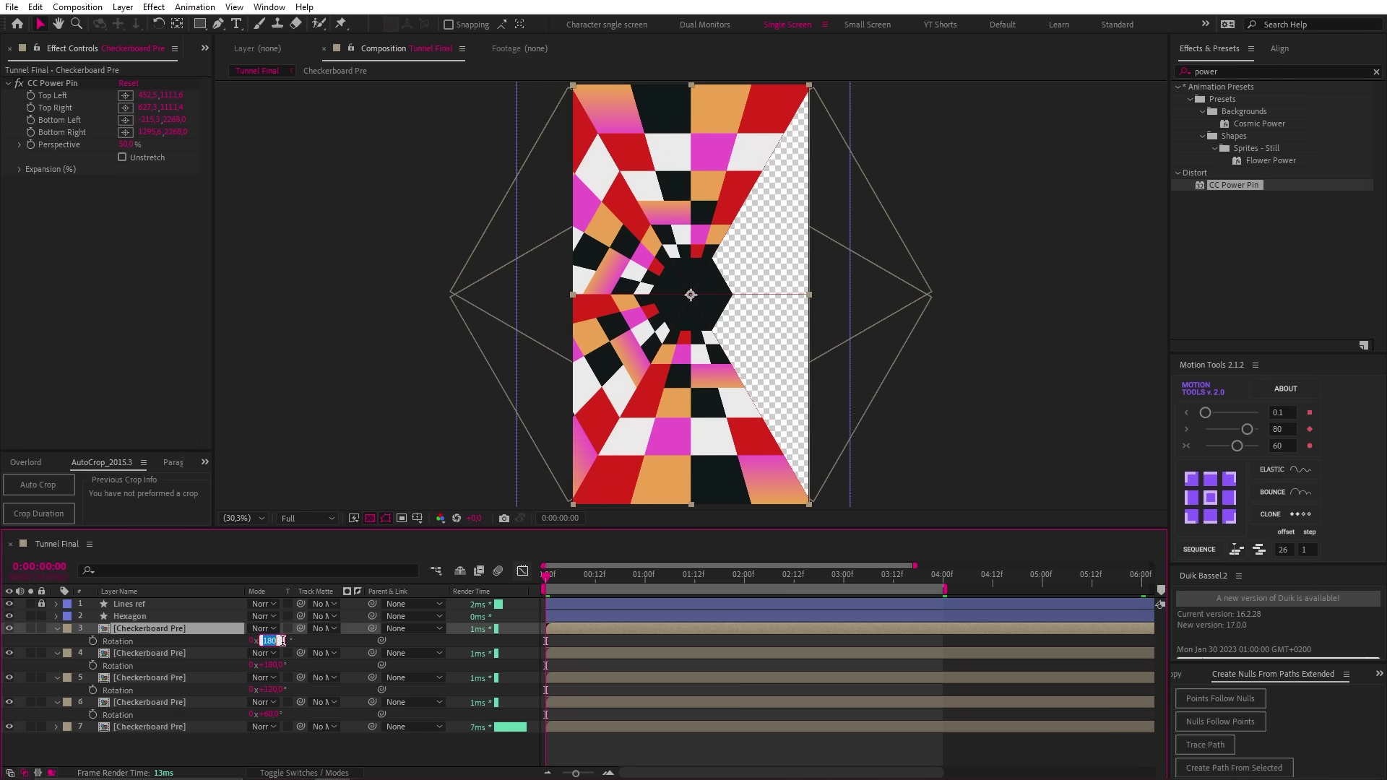
type("+60")
key("Return")
Add a final copy at 300°, then select all six panels to edit the sequence offset.
key("ctrl+d")
key("r")
left_click(272, 641)
key("Return")
left_click(706, 753, "shift")
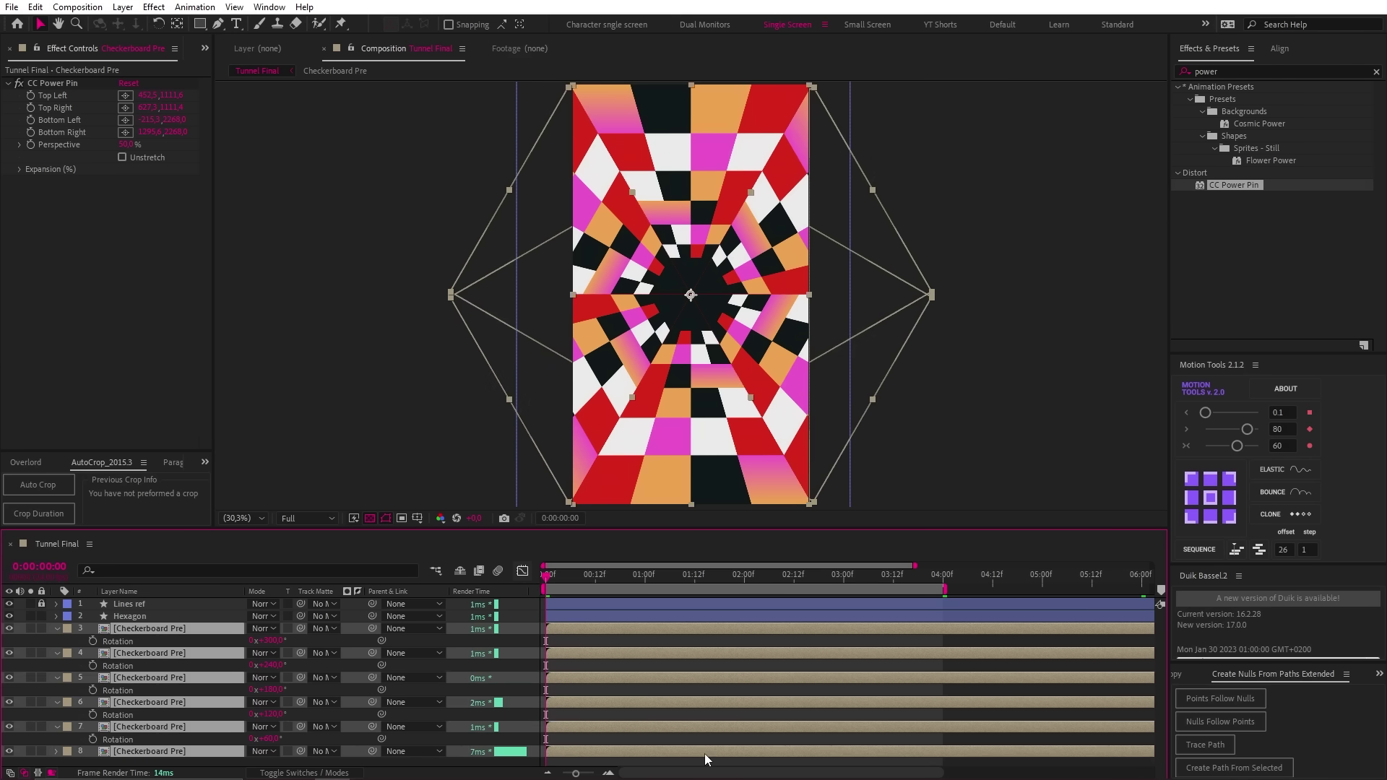
left_click(1283, 549)
Stagger the panels with a 12-frame sequence offset, then undo the staggering.
left_click(1259, 549)
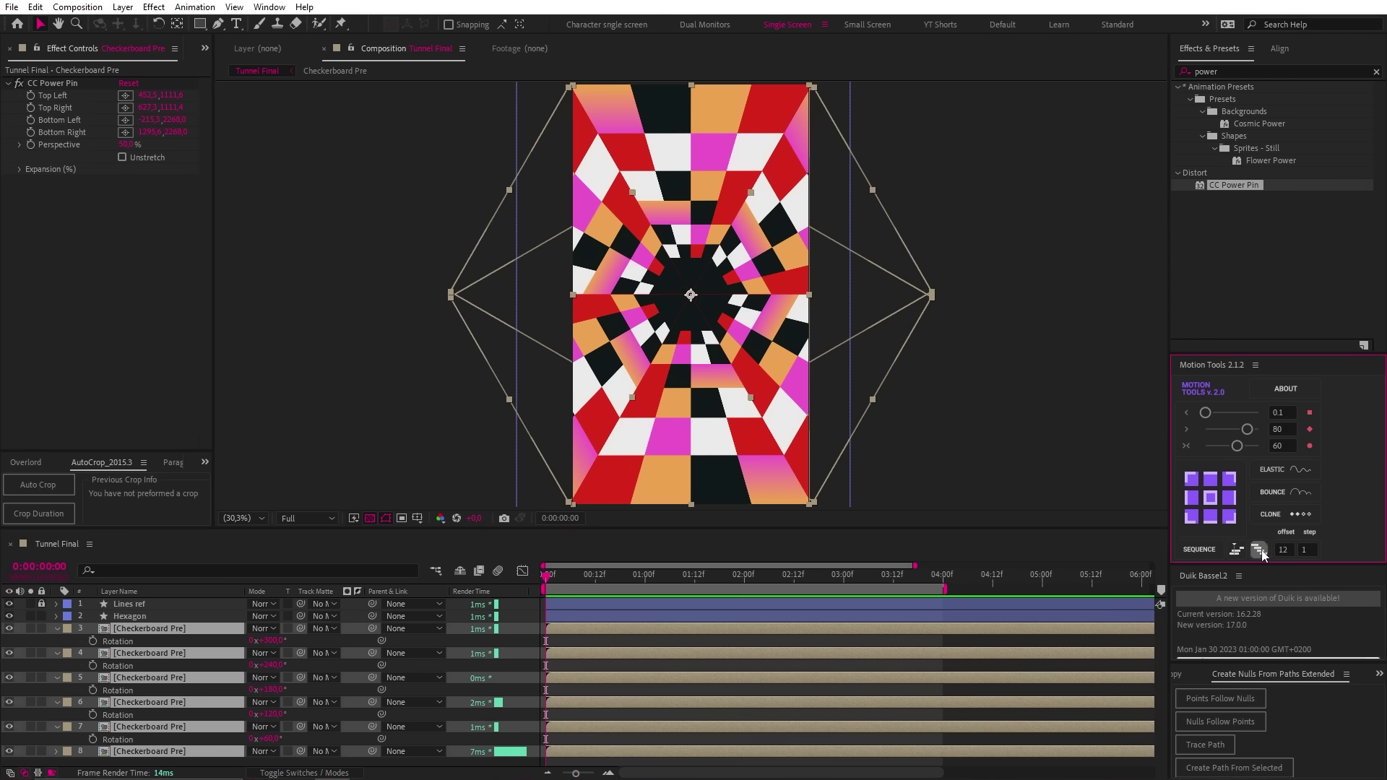
left_click(1208, 549)
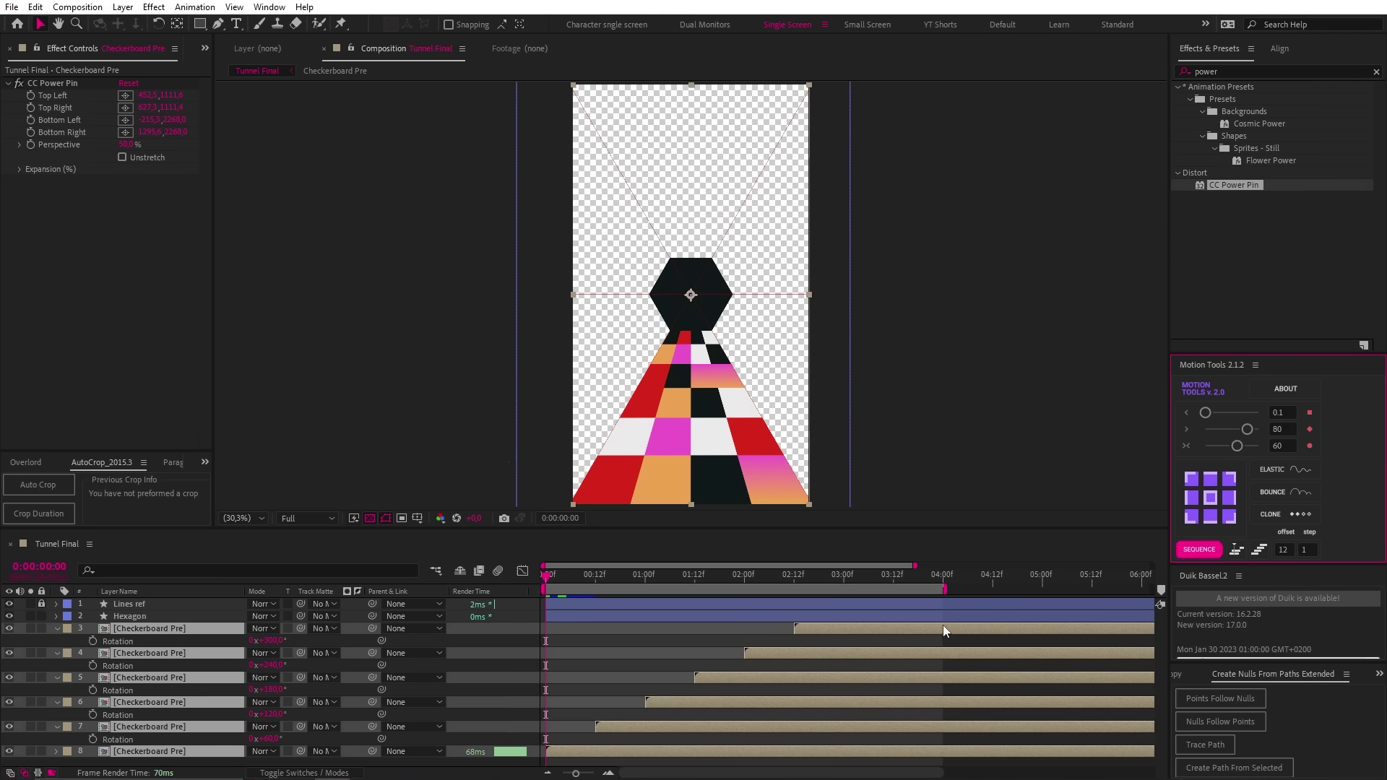
key("ctrl+z")
Add a null object and parent all checkerboard panels and the Hexagon to it.
left_click(123, 6)
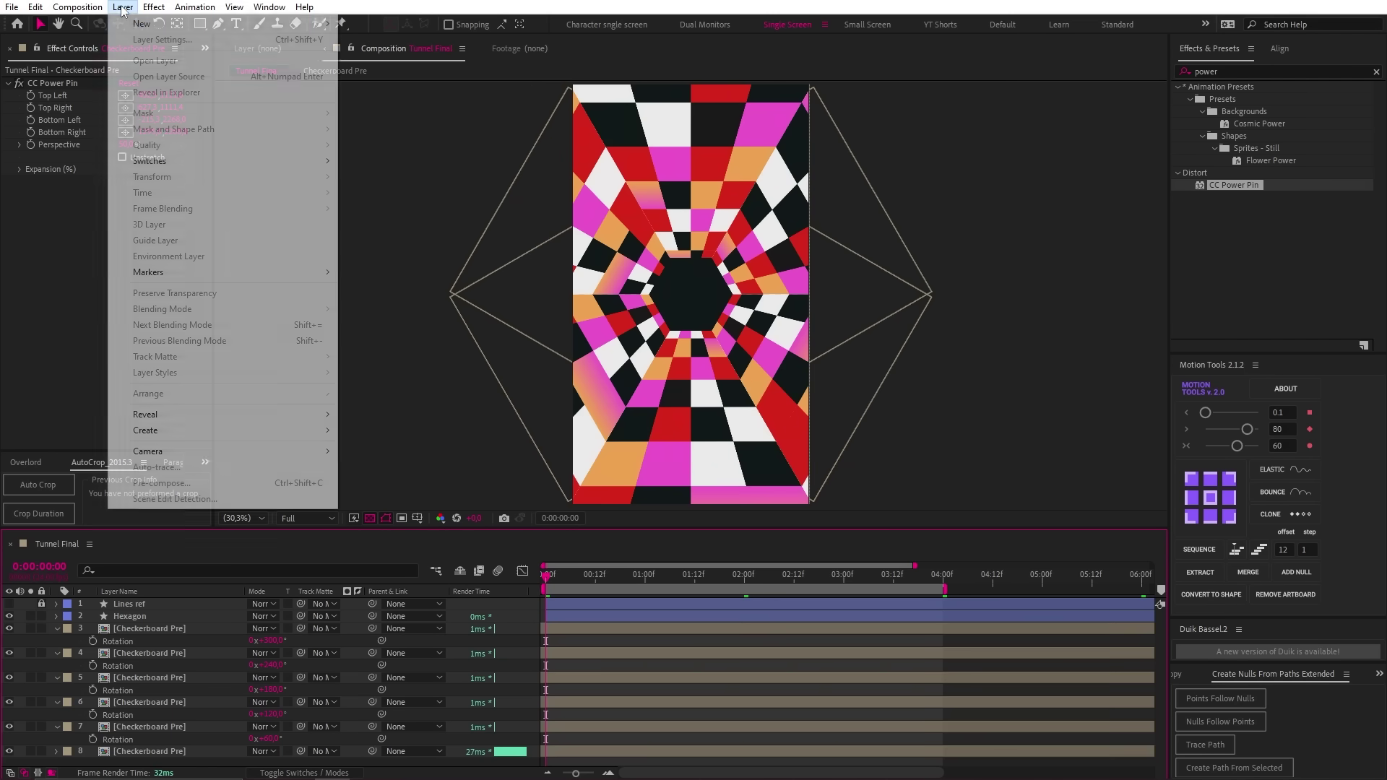
mouse_move(159, 30)
left_click(398, 87)
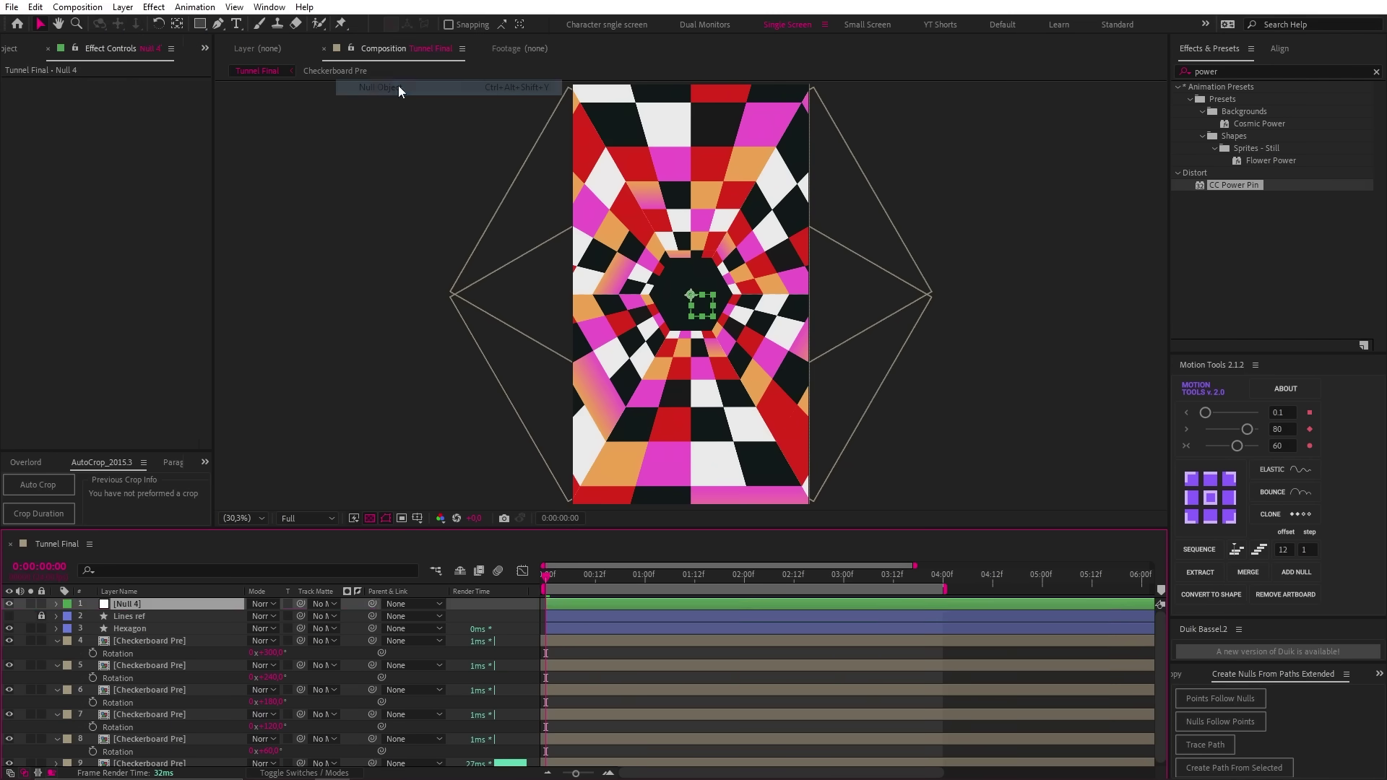
left_click(166, 641)
left_click(201, 763, "shift")
left_click_drag(372, 641, 241, 620)
left_click(206, 627)
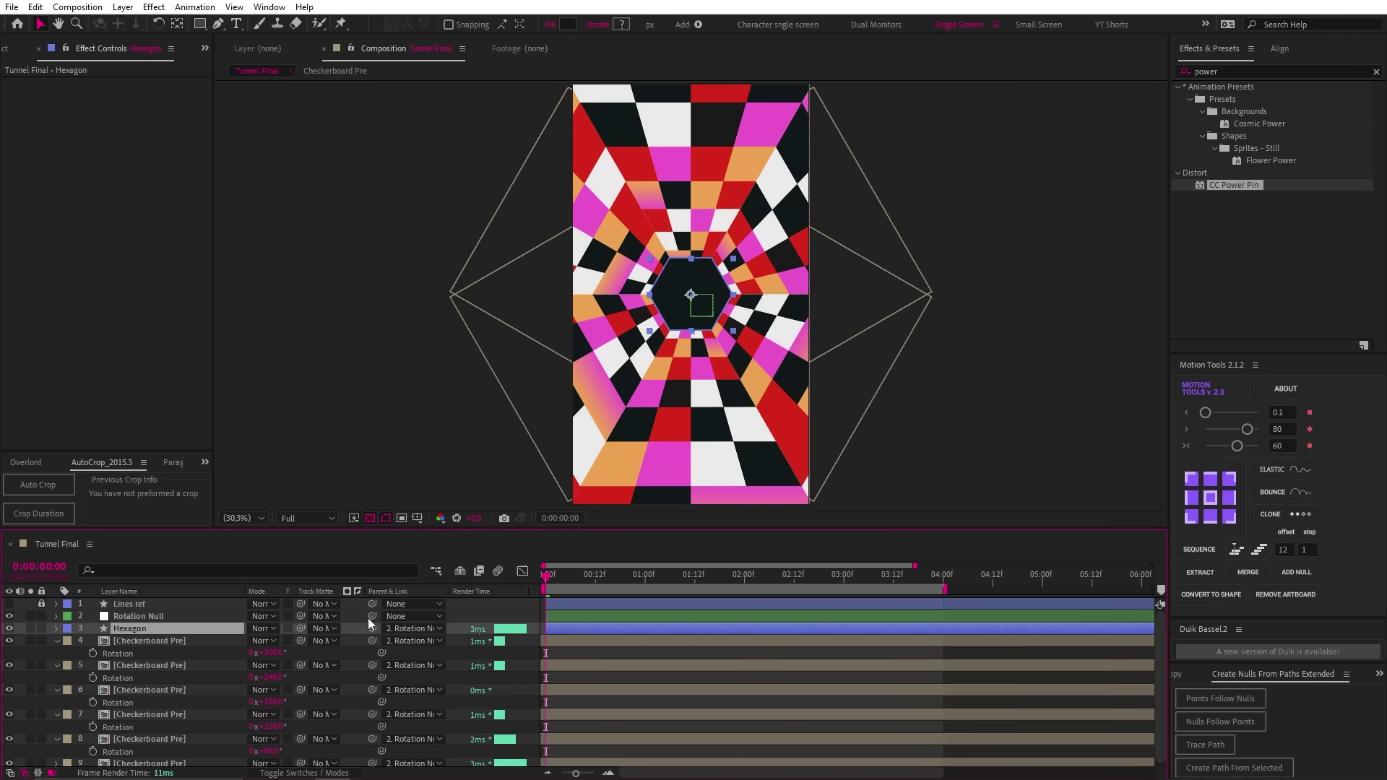
Keyframe Rotation Null's Rotation at -55° at the start and 0° at 1:12.
left_click(646, 619)
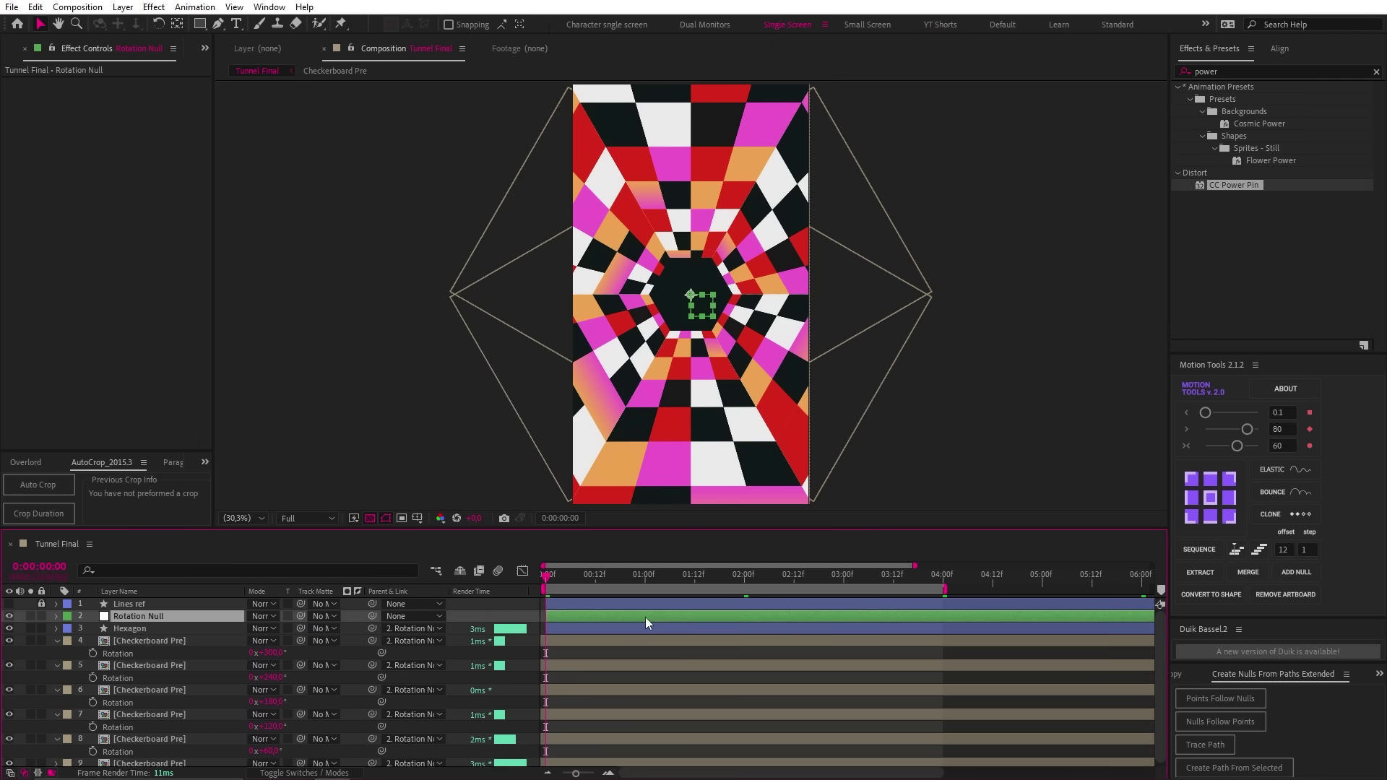
key("alt+shift+r")
left_click(695, 576)
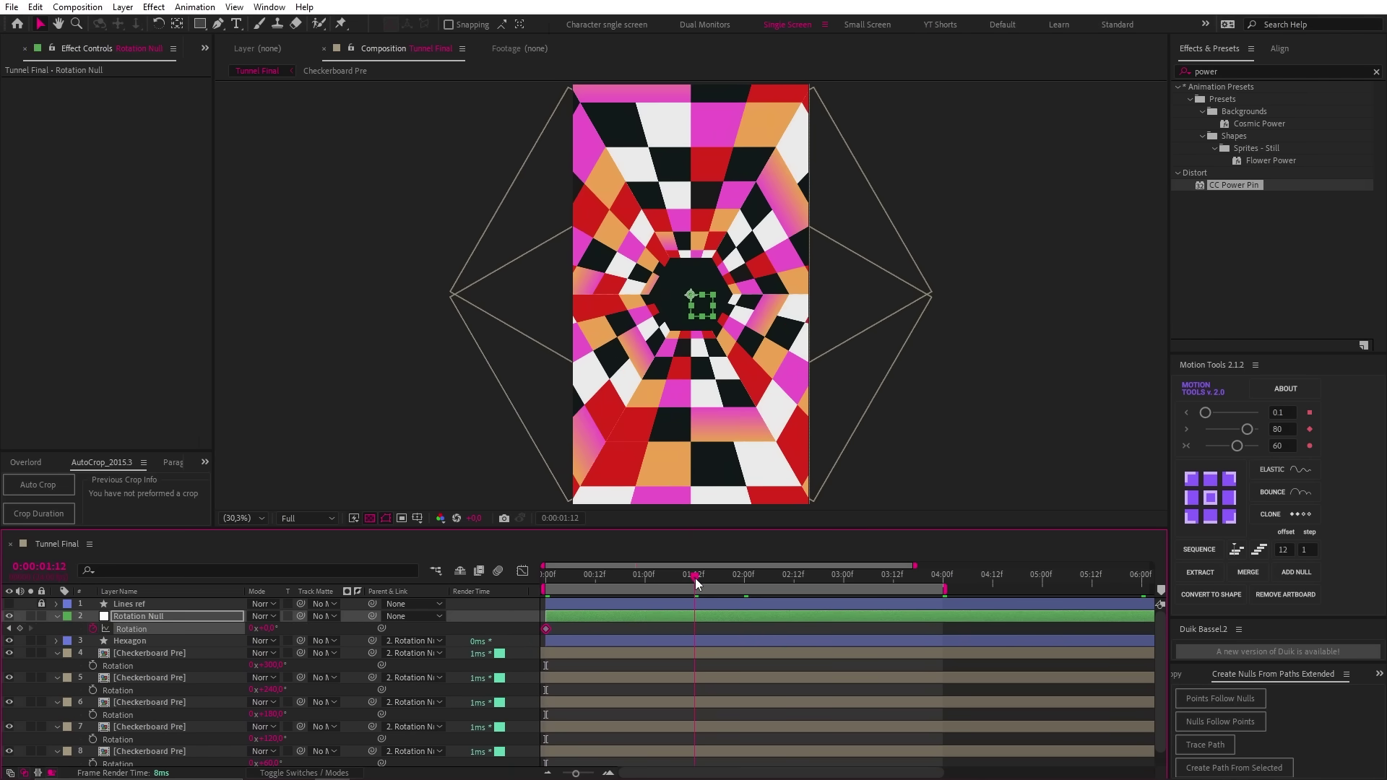
left_click_drag(675, 578, 546, 578)
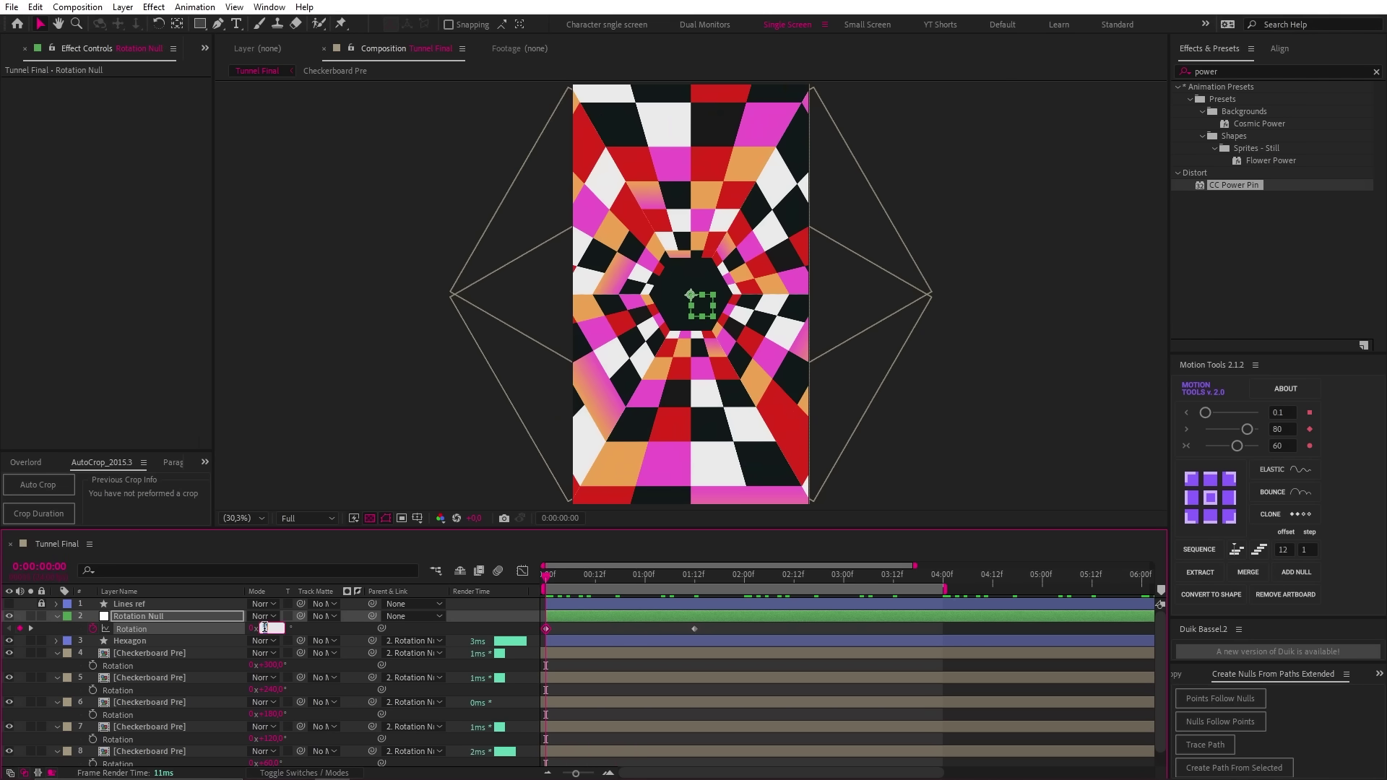
key("Return")
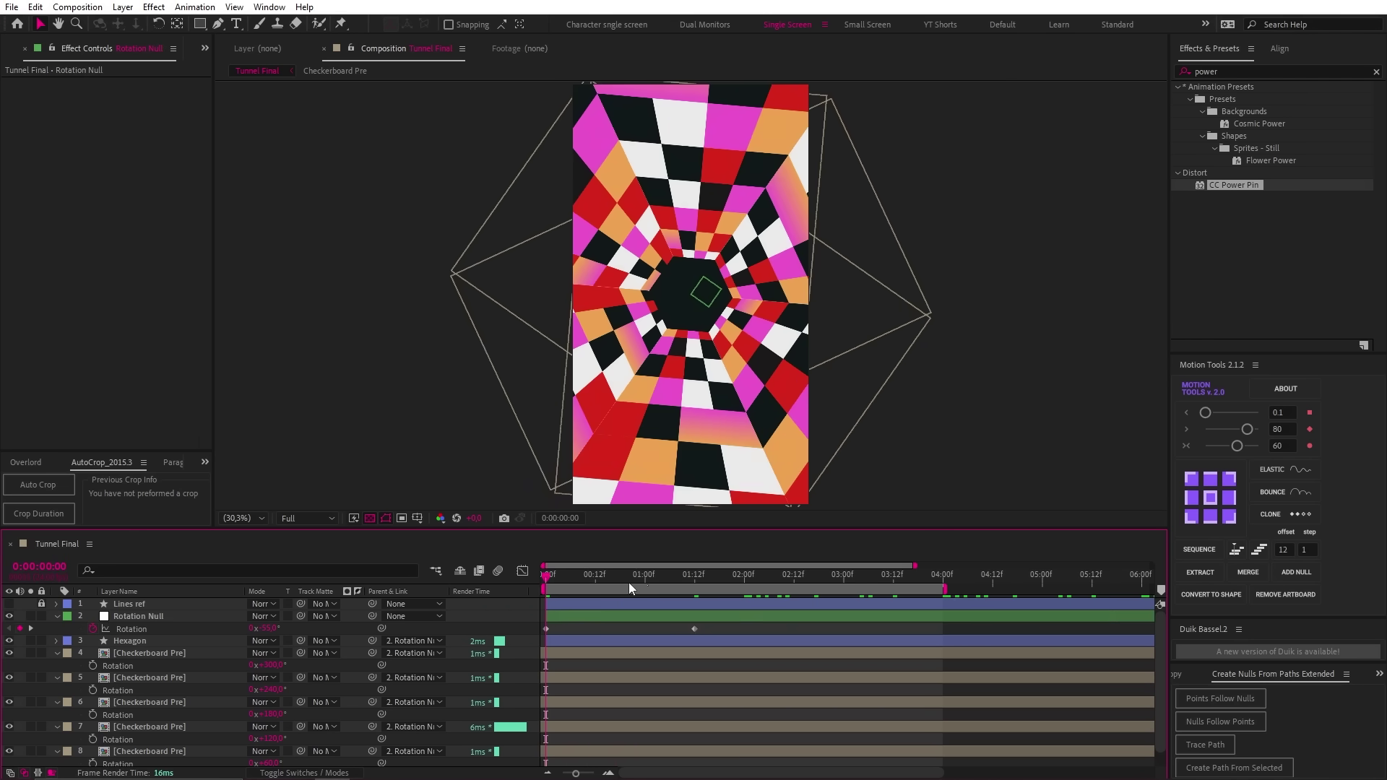
left_click_drag(643, 575, 695, 575)
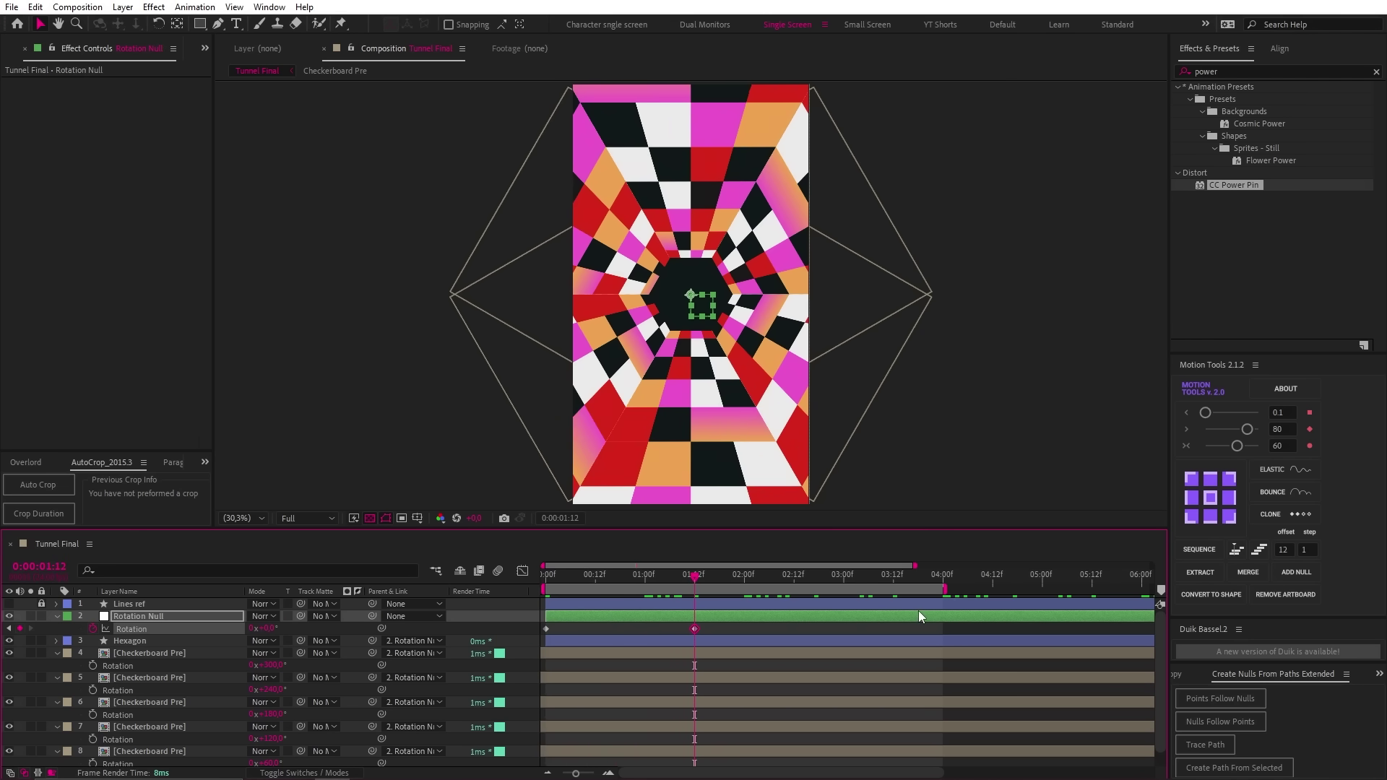
Lengthen the ease into the final rotation in the Graph Editor and preview from the start.
left_click(524, 572)
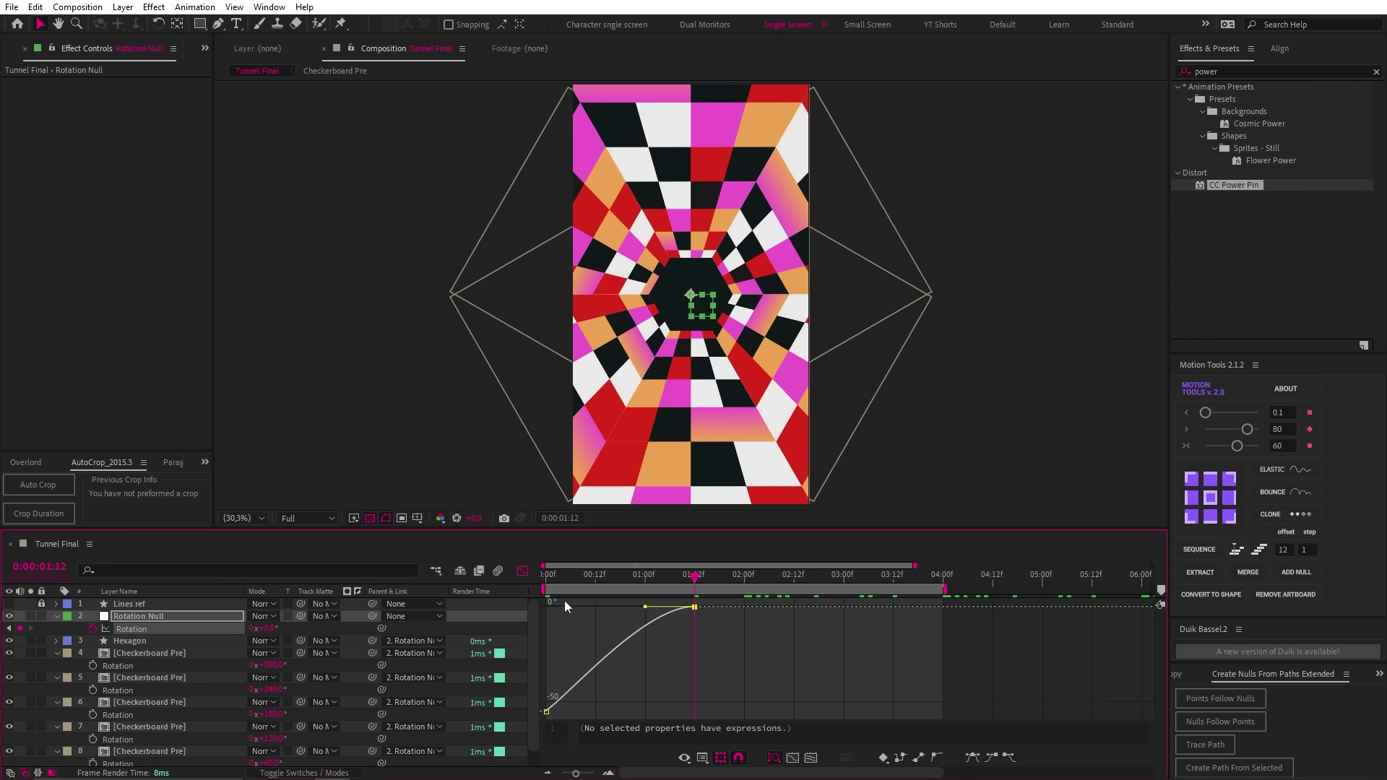
left_click_drag(635, 604, 566, 600)
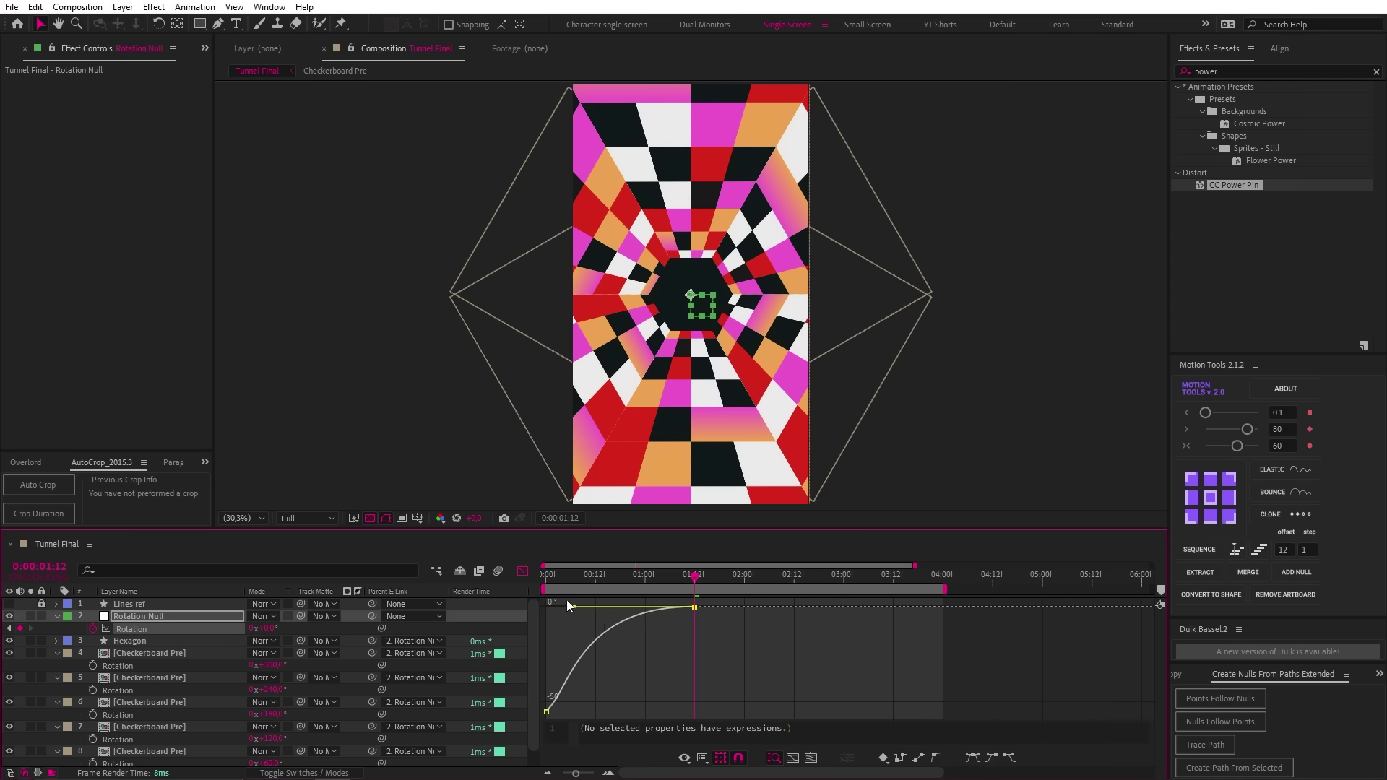
left_click(522, 572)
key("Home")
key("space")
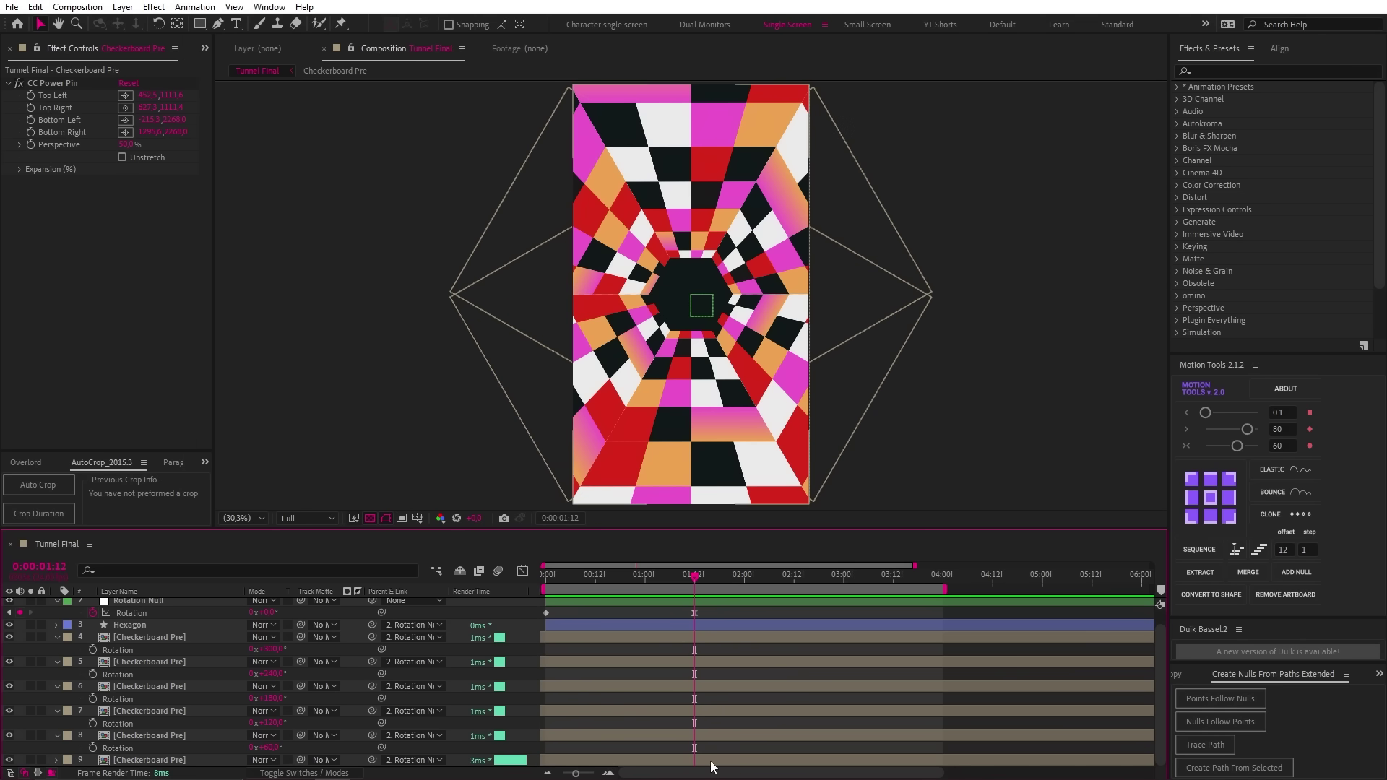
Solo the bottom checkerboard panel and turn off its CC Power Pin.
left_click(710, 761)
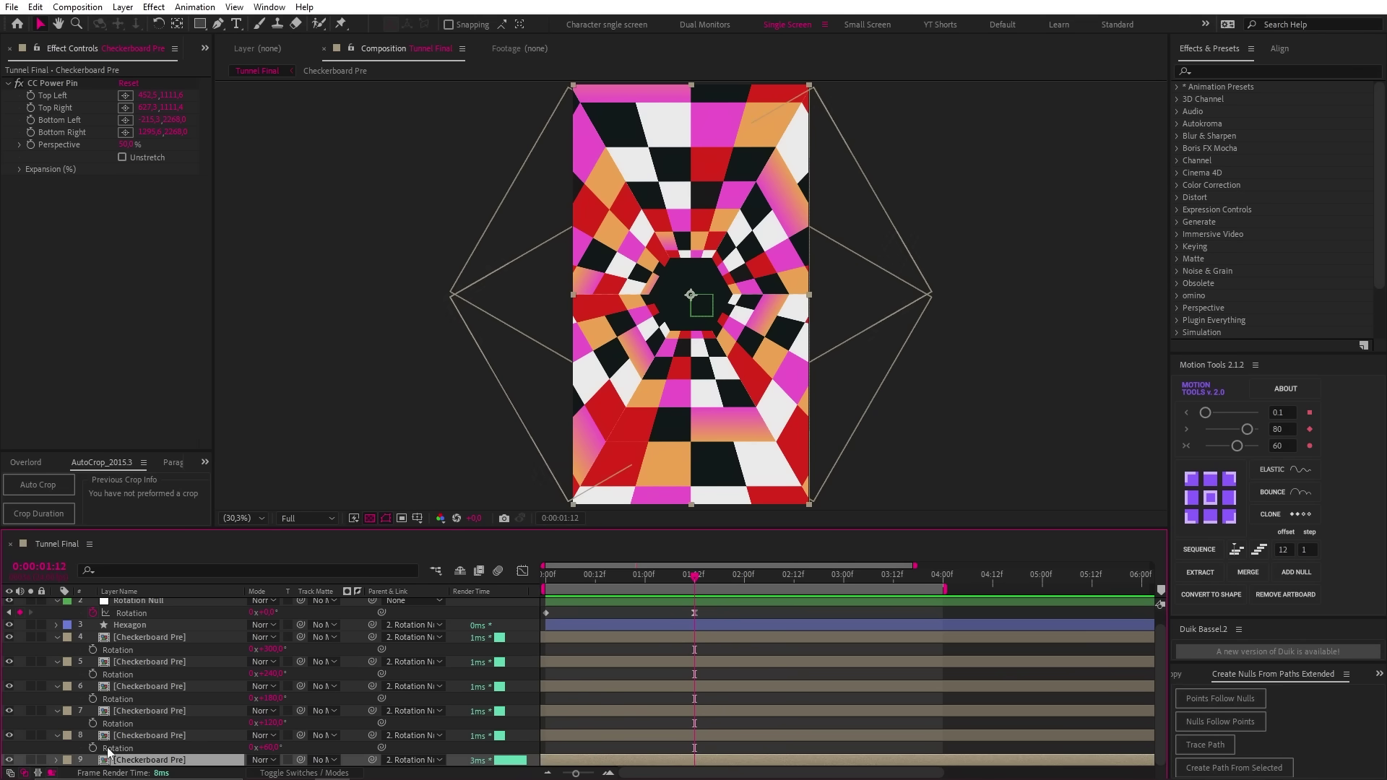
left_click(30, 760)
left_click(17, 83)
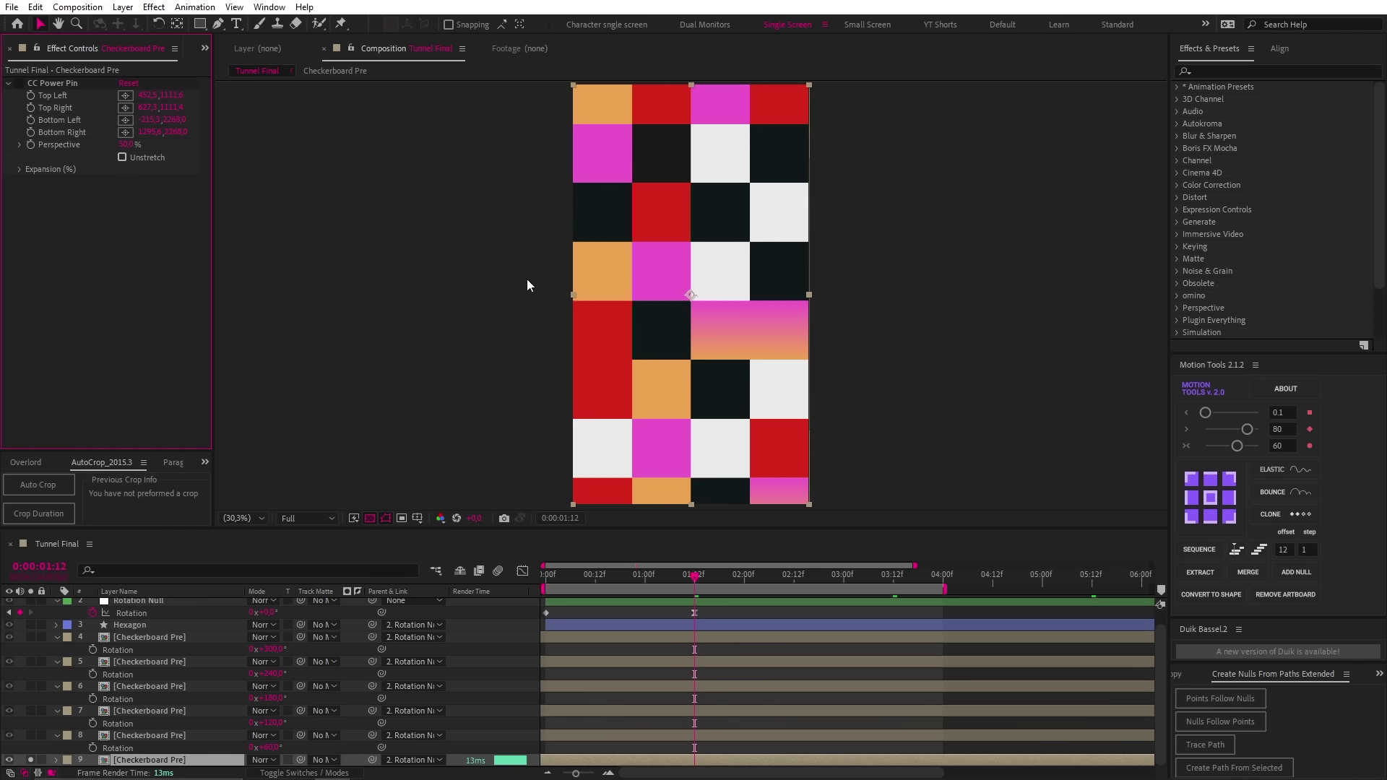
Draw a stepped Pen mask over part of the panel's squares.
left_click(219, 29)
left_click(566, 300)
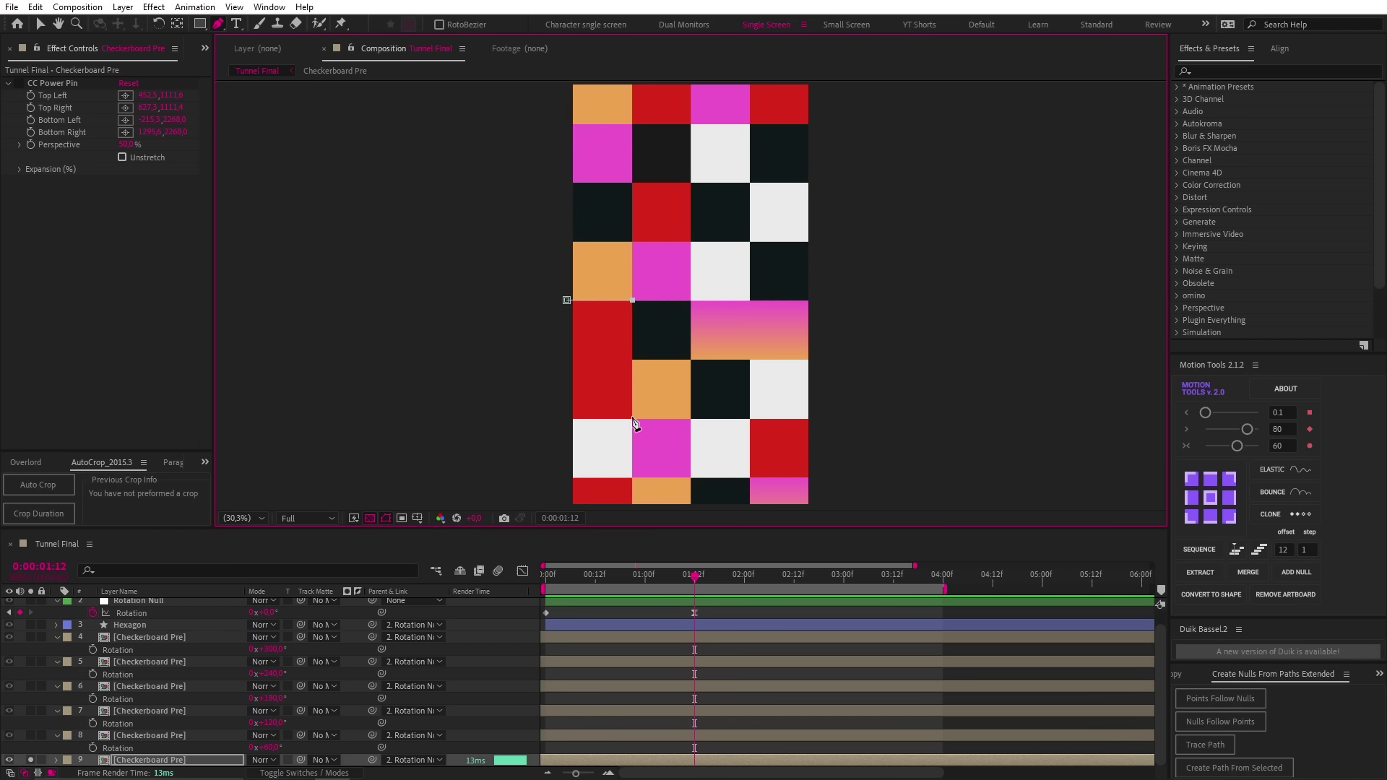
left_click(691, 182)
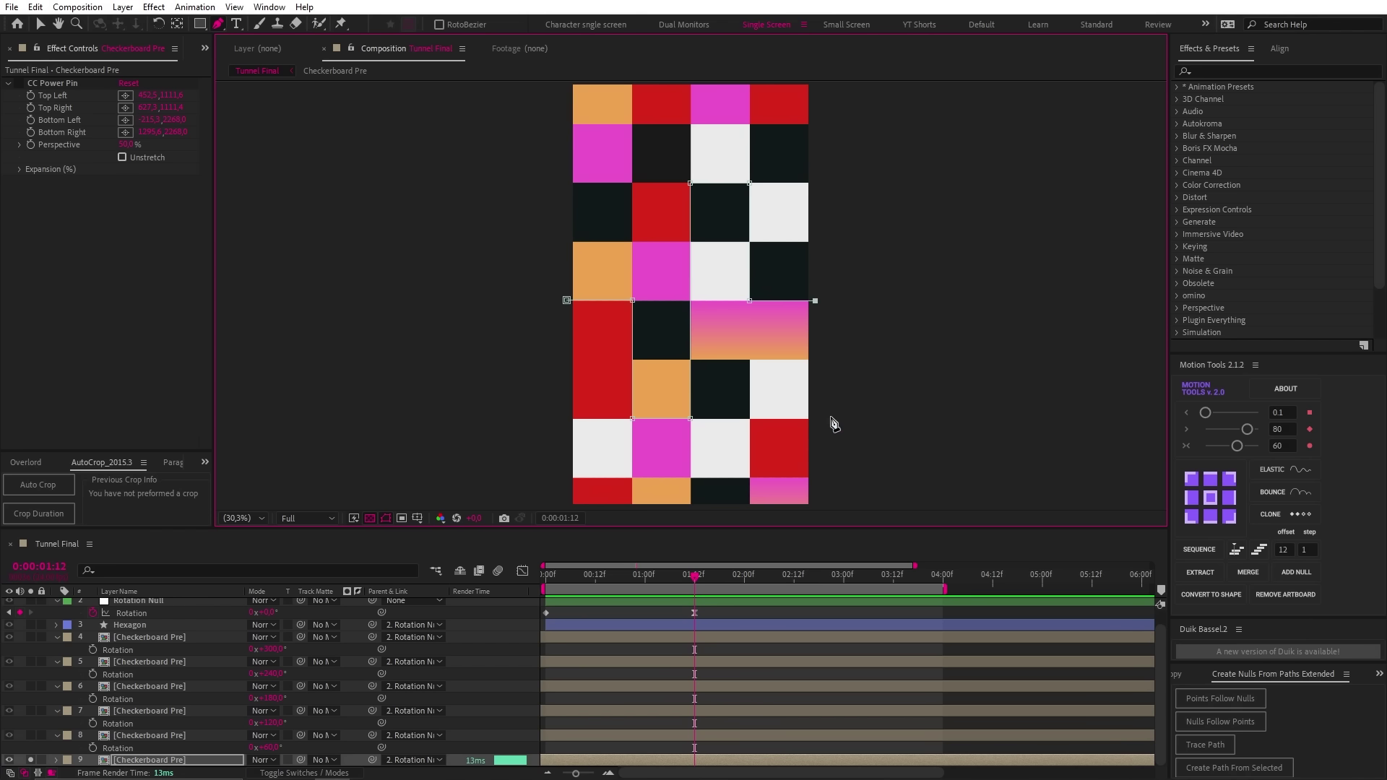
left_click(861, 443)
Close the mask shape on the panel layer and set Mask 1 to Subtract.
double_click(513, 458)
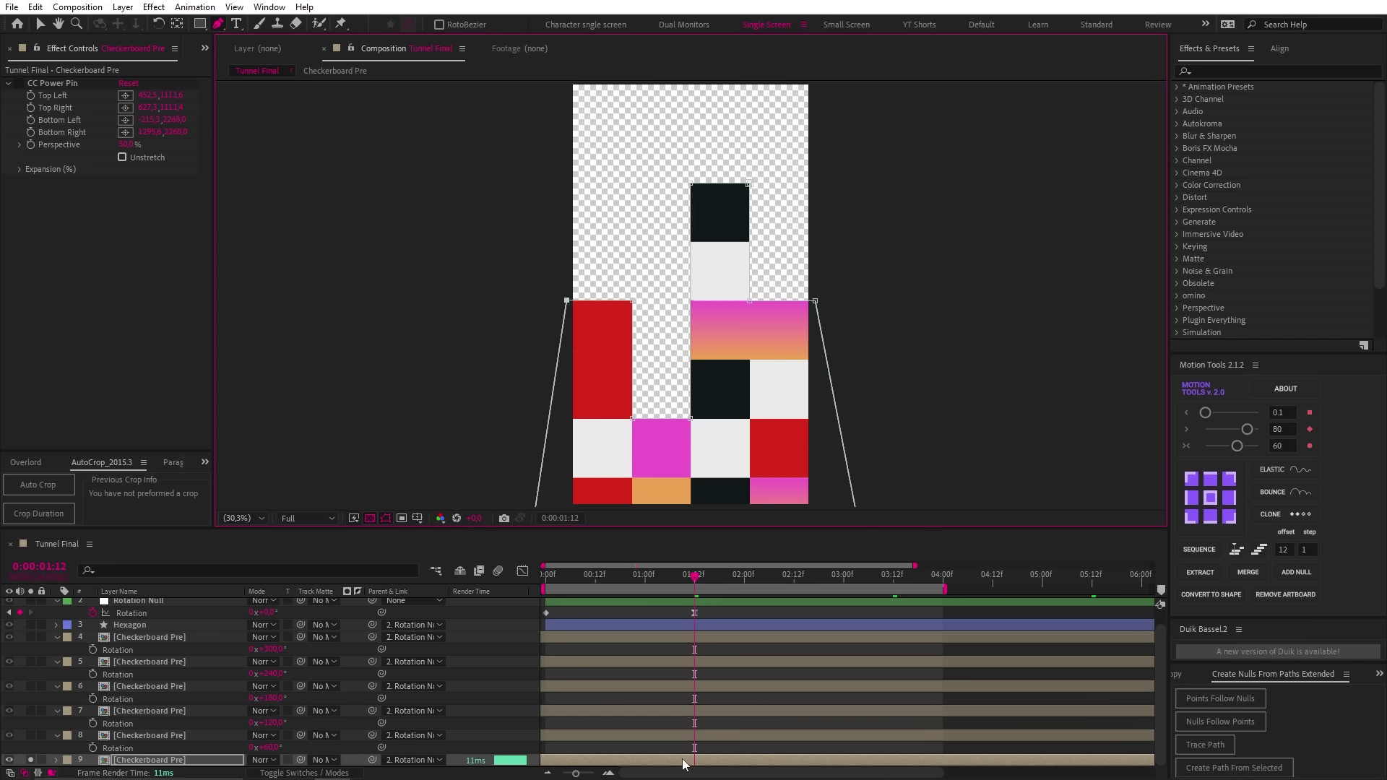
left_click(684, 764)
key("m")
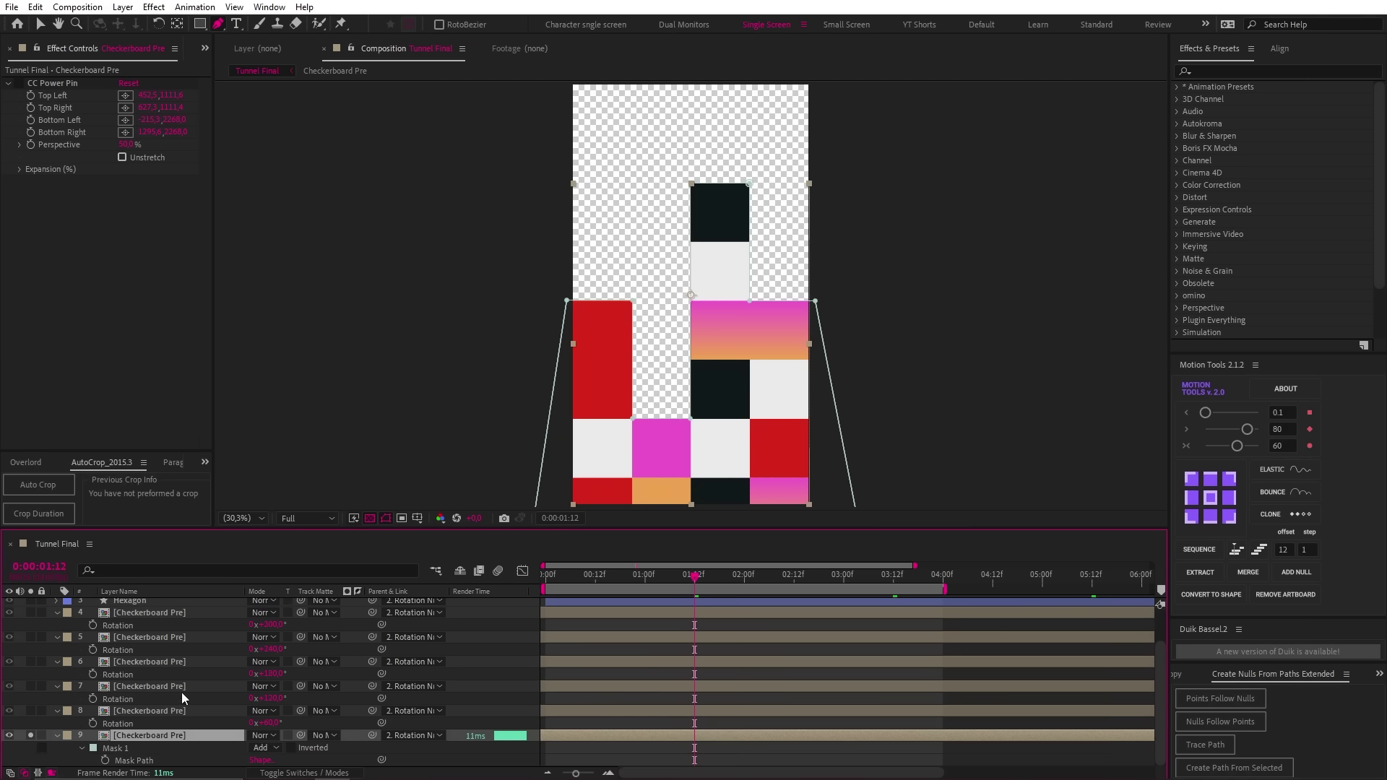
left_click(275, 752)
left_click(289, 669)
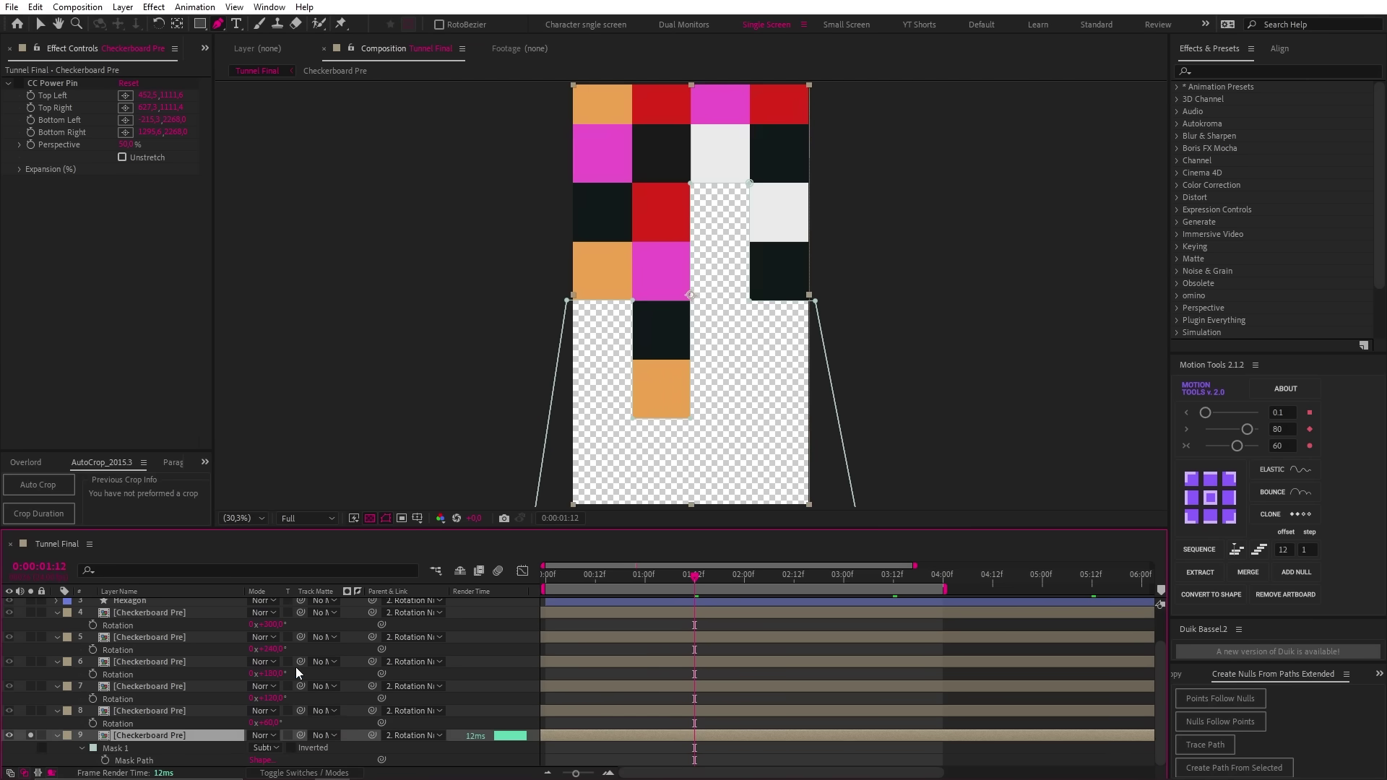
Keyframe the Mask 1 Path at 1:12 and later, reshaping the mask points between keys.
left_click(106, 760)
key("space")
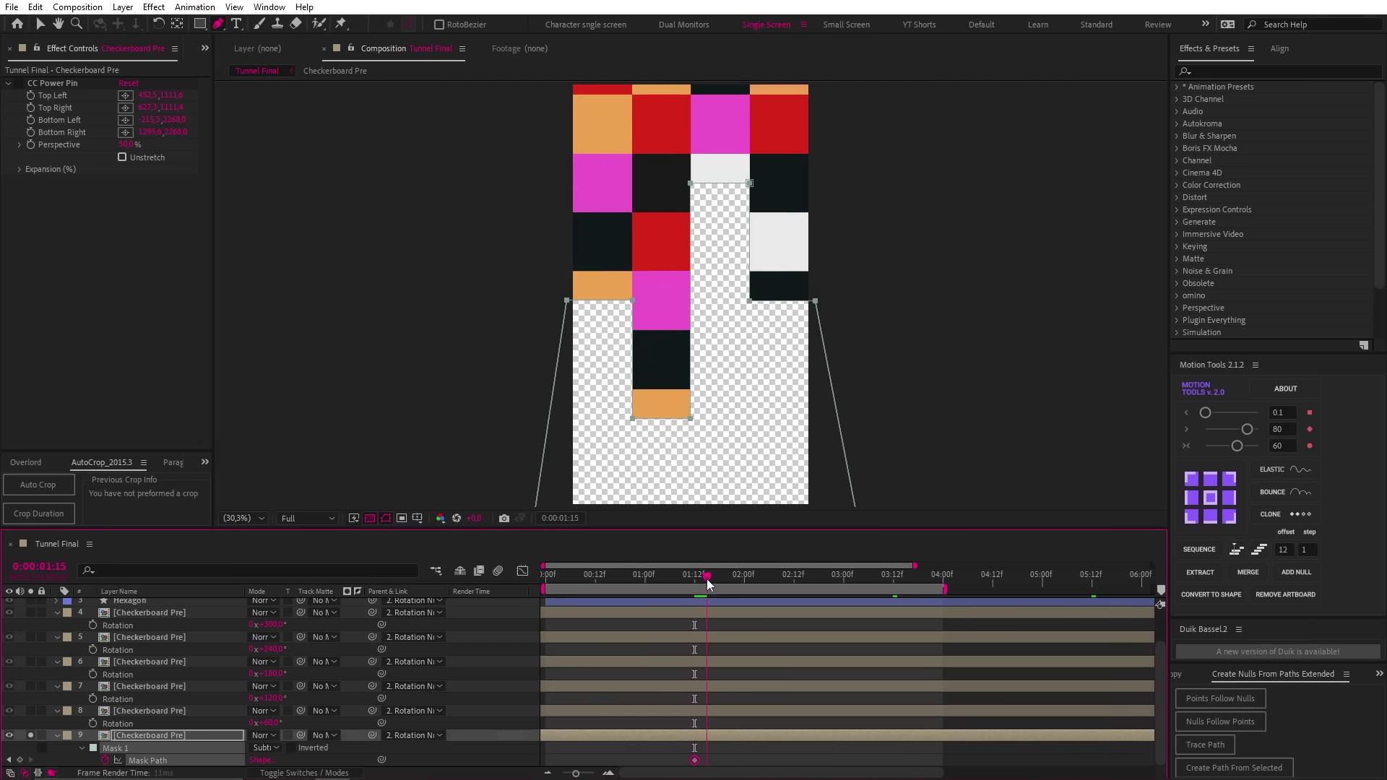
key("v")
key("shift+Down")
key("shift+Down")
key("shift+Down")
key("shift+Down")
key("shift+Down")
key("shift+Down")
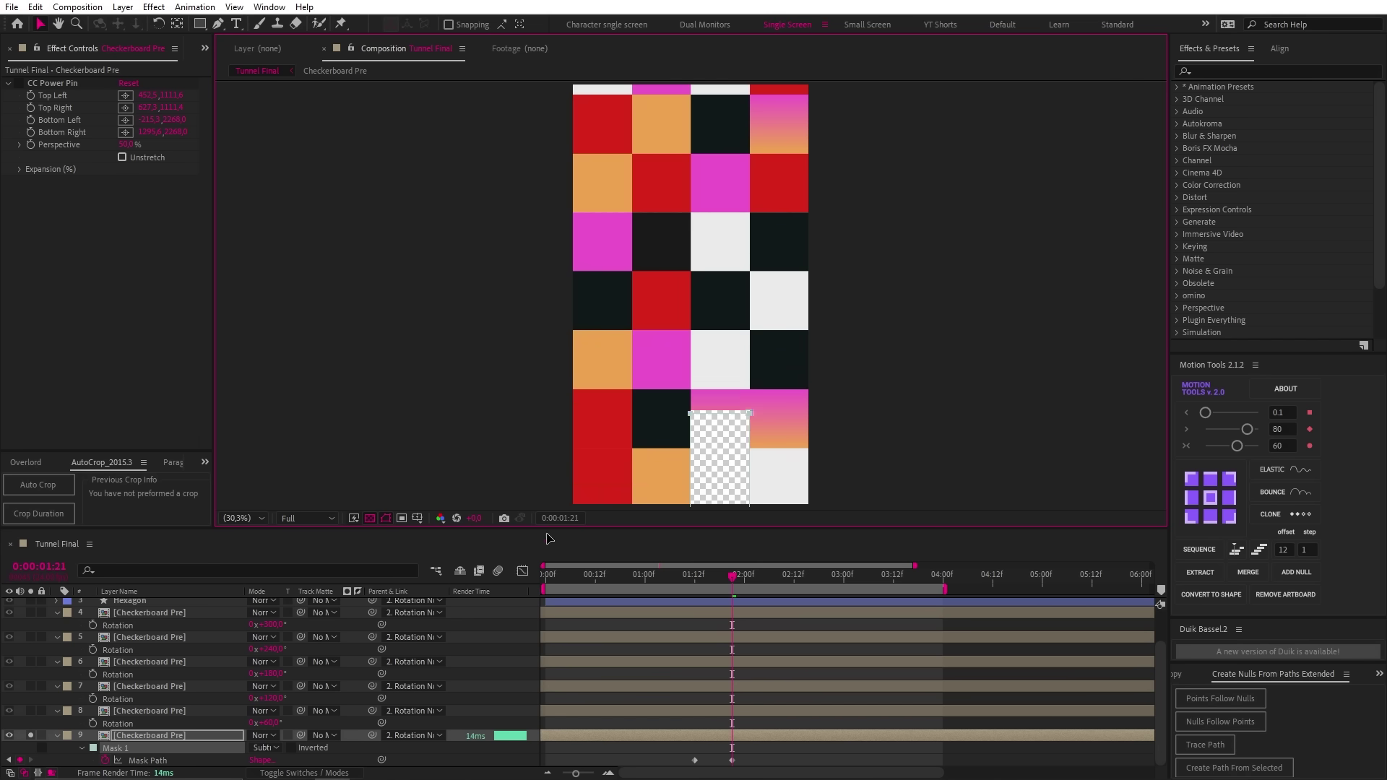
key("ctrl+z")
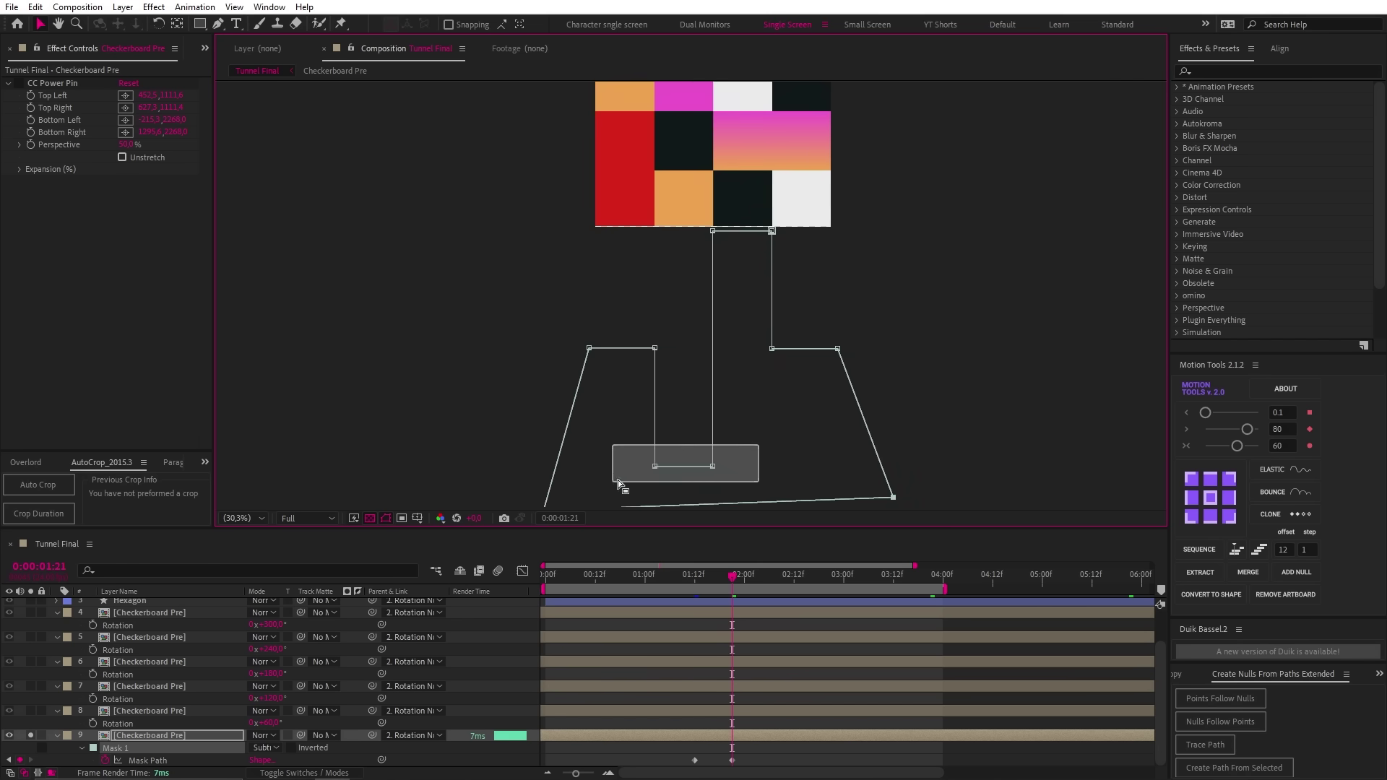
left_click_drag(748, 244, 748, 246)
left_click_drag(913, 256, 586, 386)
key("j")
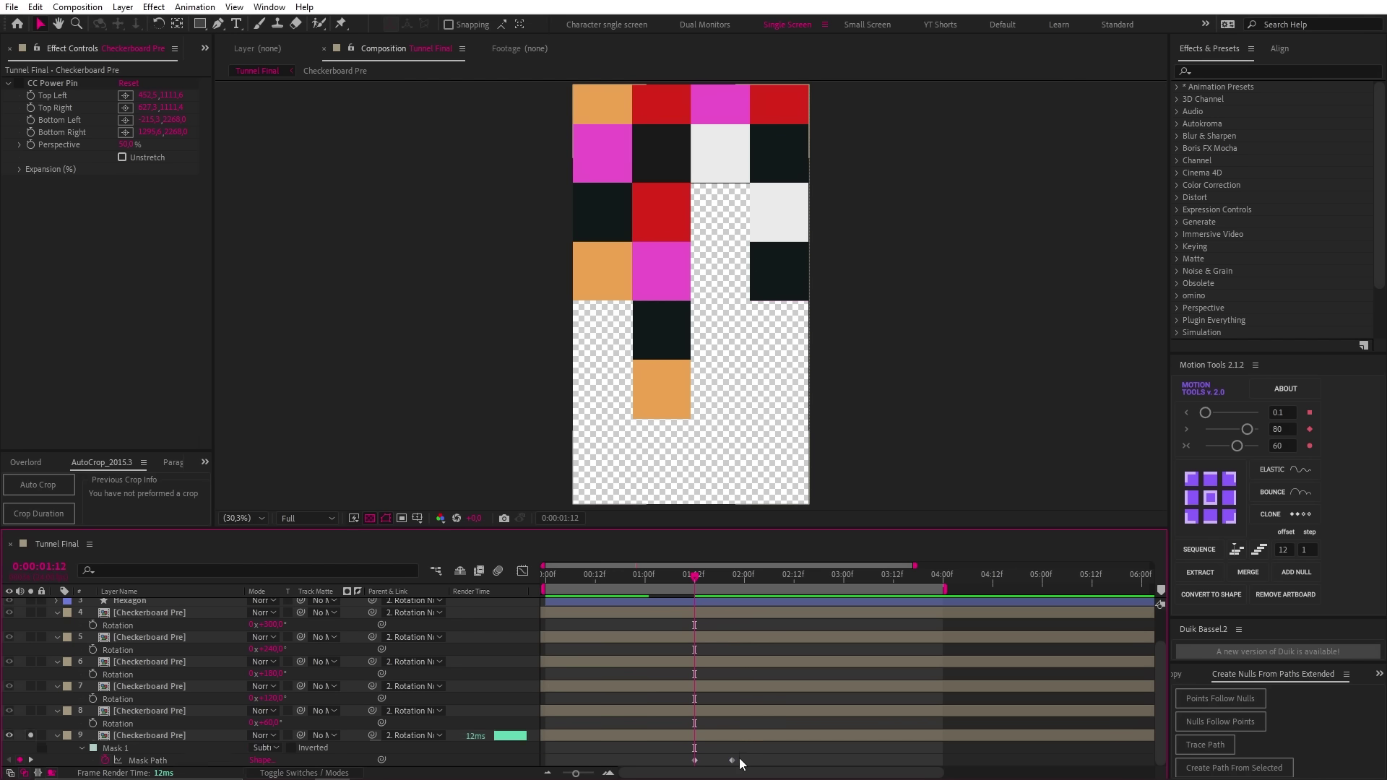
left_click_drag(740, 763, 547, 763)
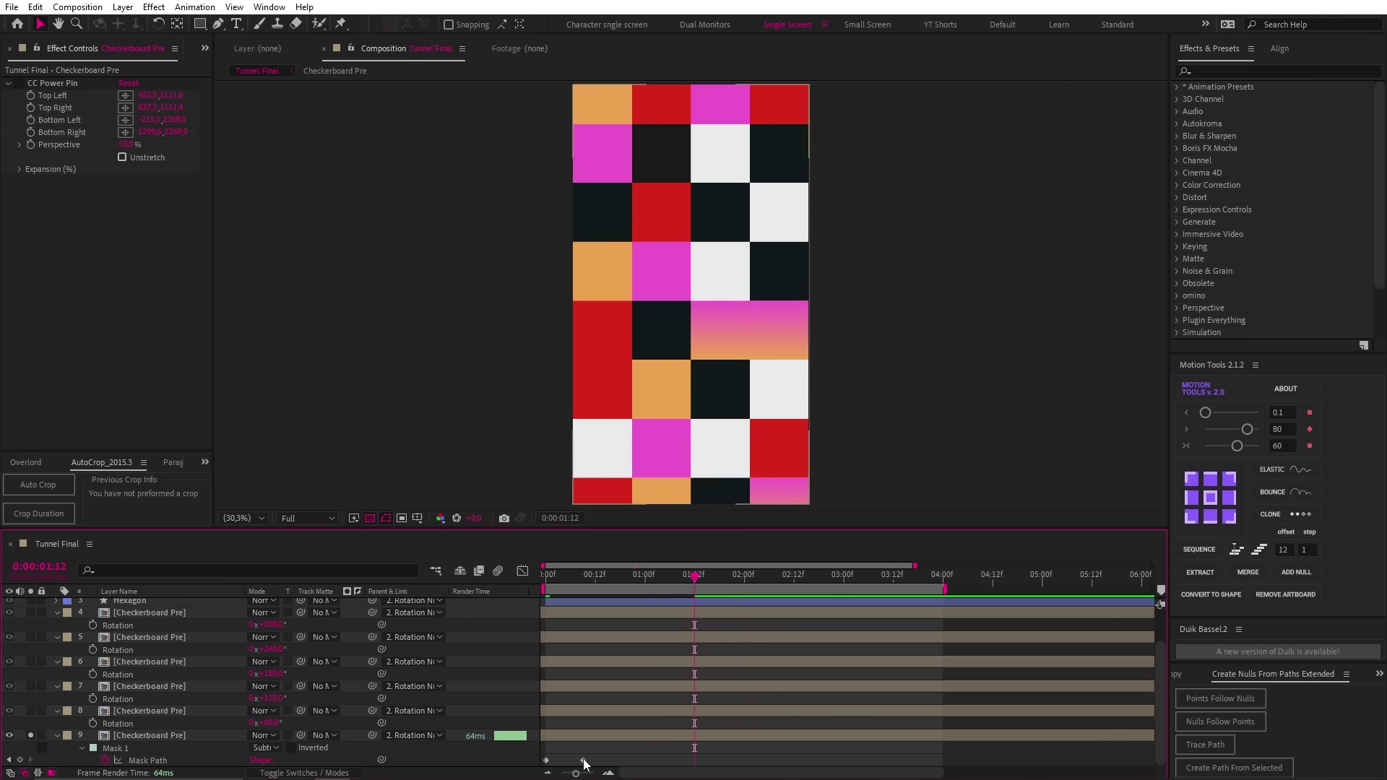
Paste the mask path keyframes onto layers 8, 7 and 6, then preview from the start.
key("ctrl+c")
key("ctrl+Up")
key("ctrl+v")
key("ctrl+Up")
key("ctrl+v")
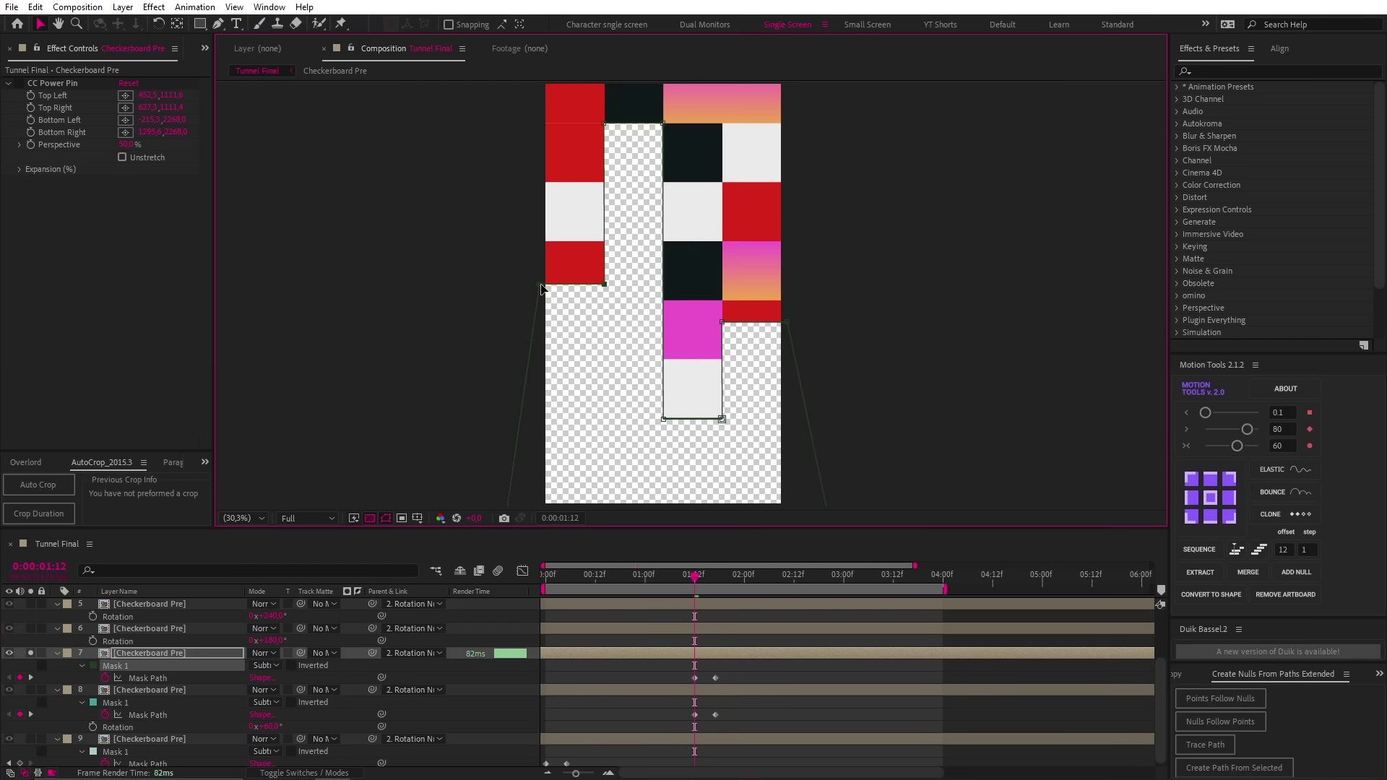
key("ctrl+Up")
key("ctrl+v")
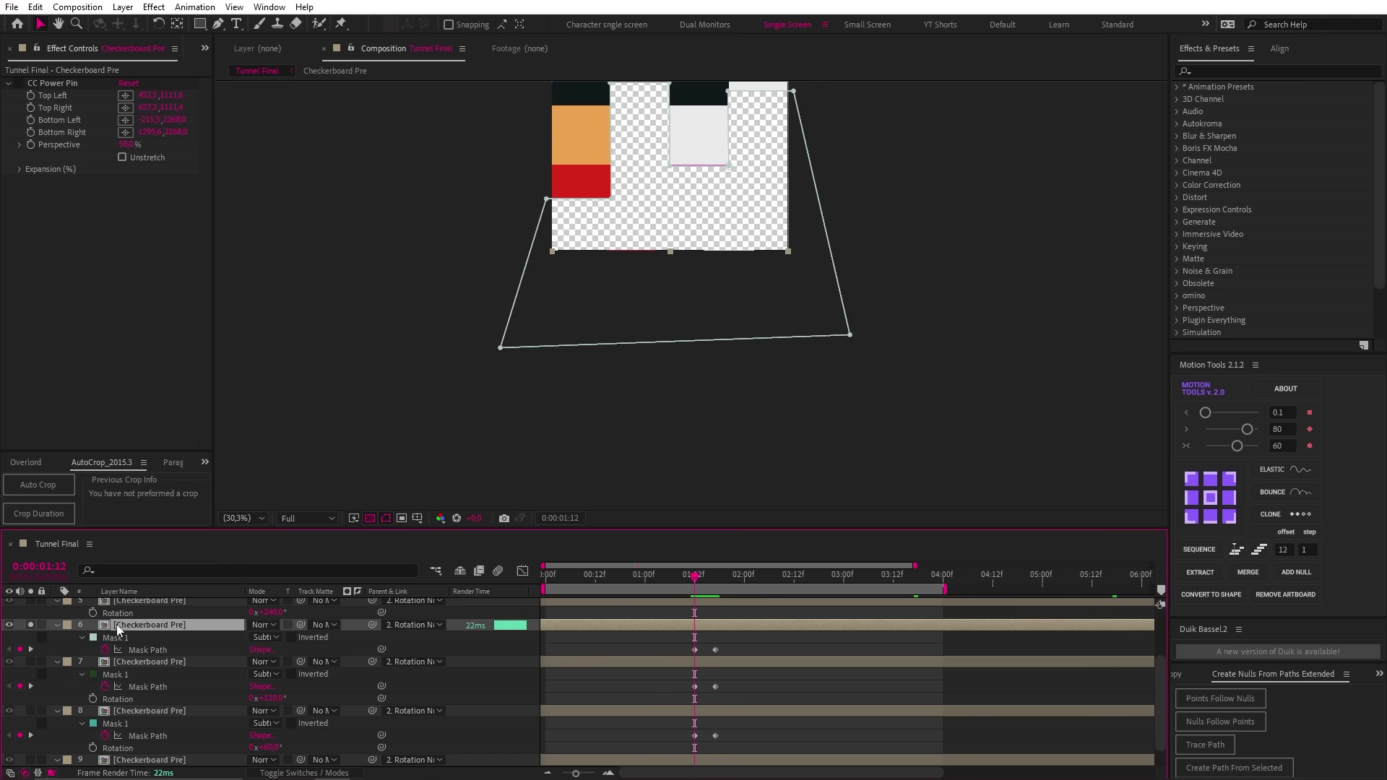
key("Home")
key("space")
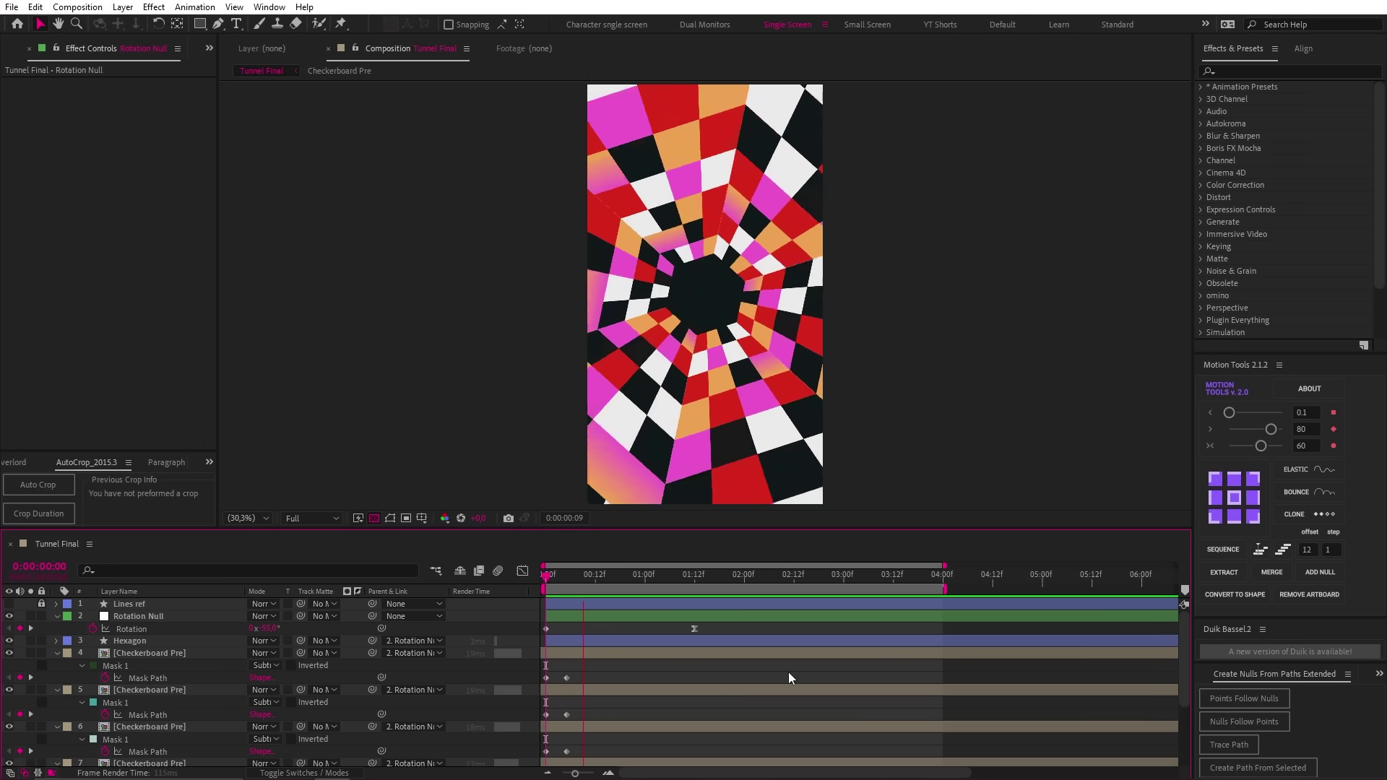